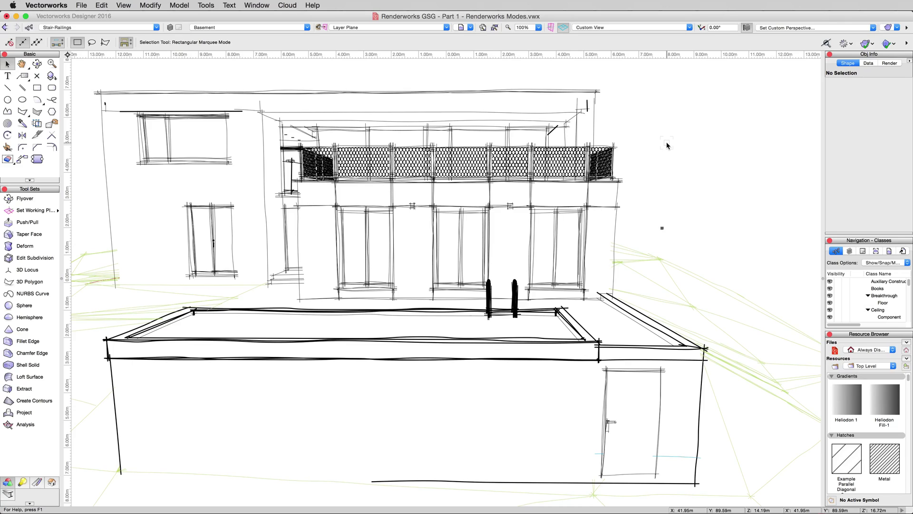
Create Viewport-7 at 1:100, Hidden Line, on a new sheet layer 'Custom Renderworks Styles'
left_click(119, 6)
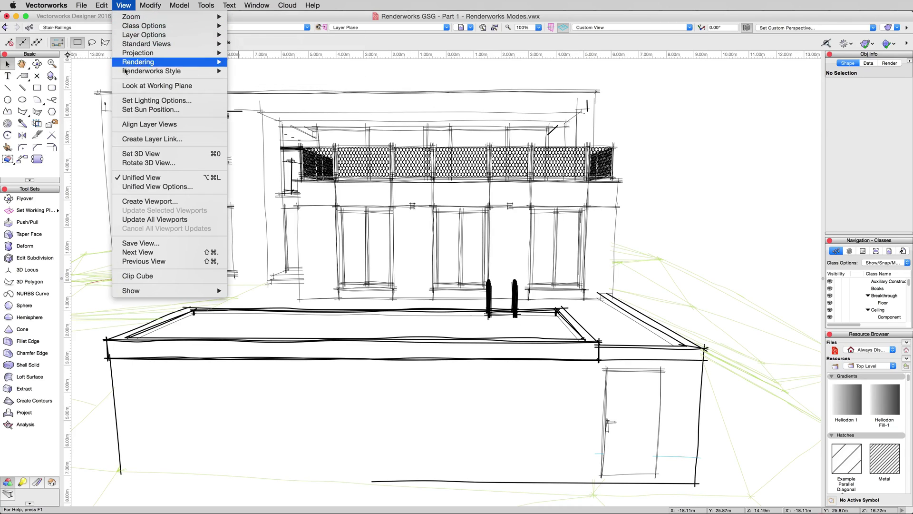
left_click(151, 203)
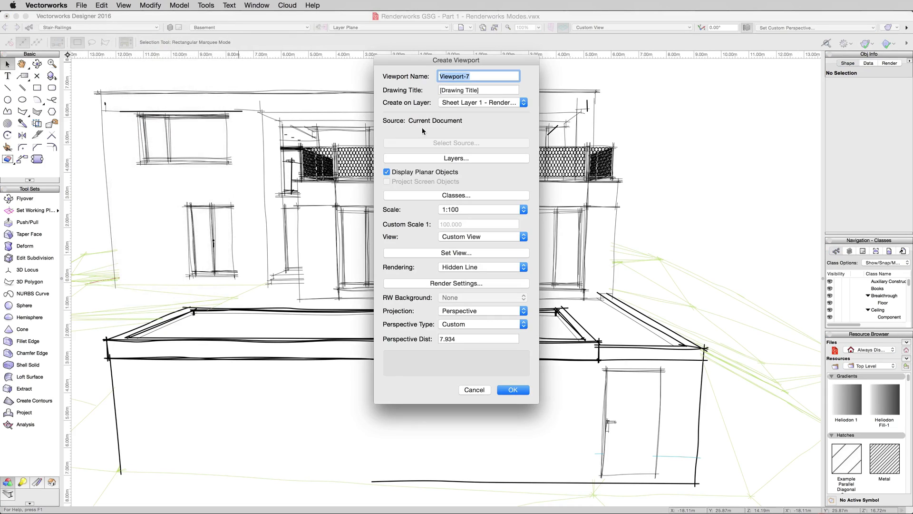
left_click(469, 100)
left_click(469, 80)
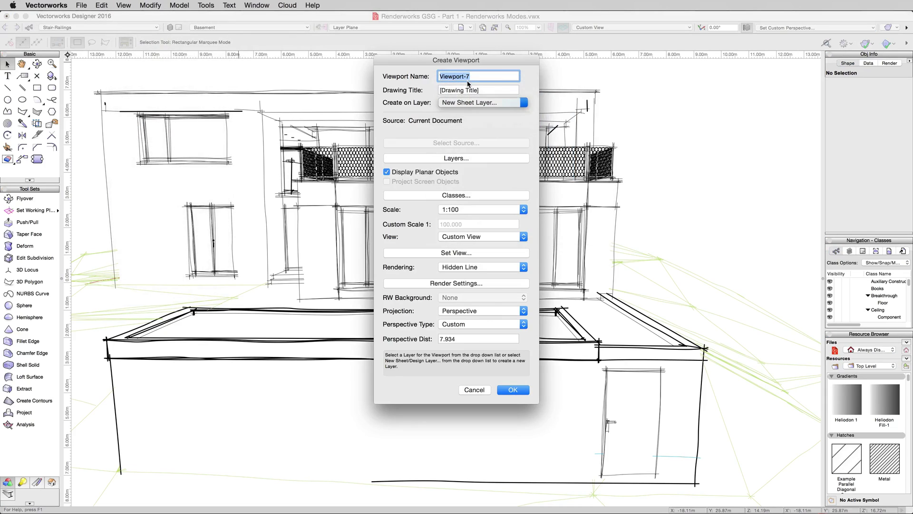
type("Custom")
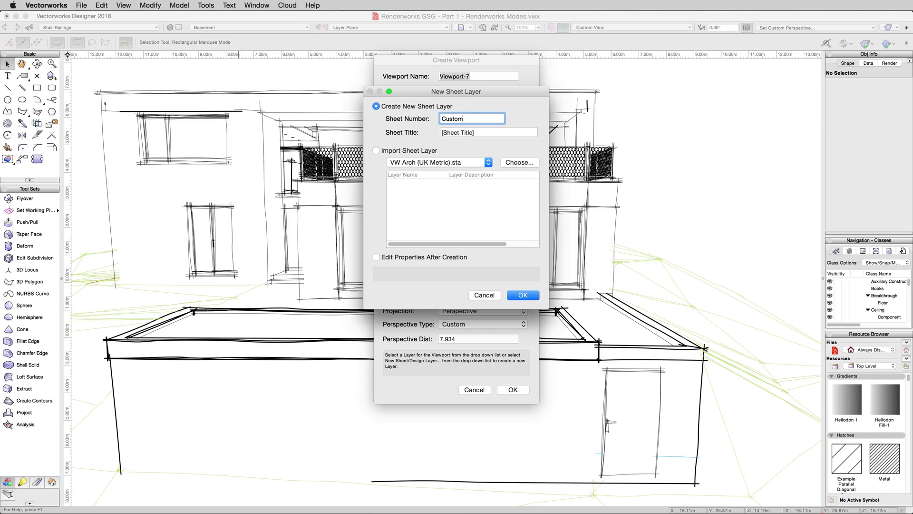
type(" Renderworks Styles")
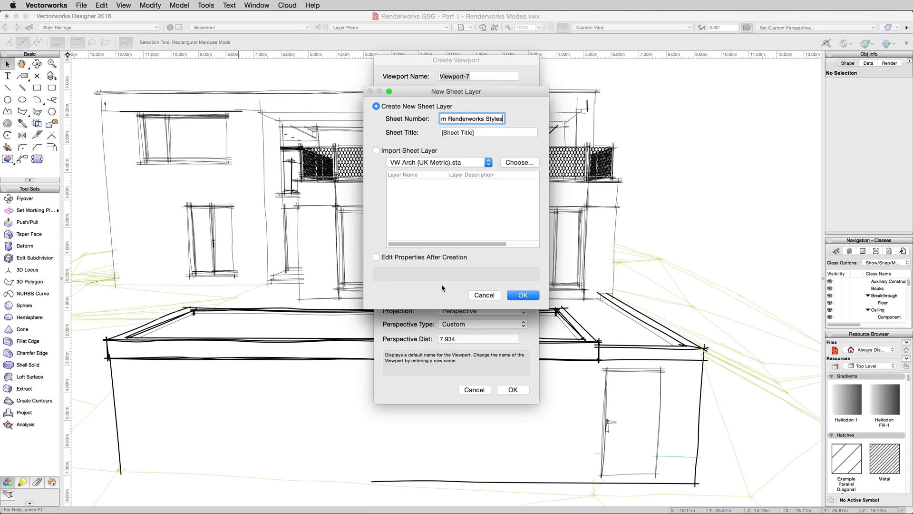
left_click(522, 295)
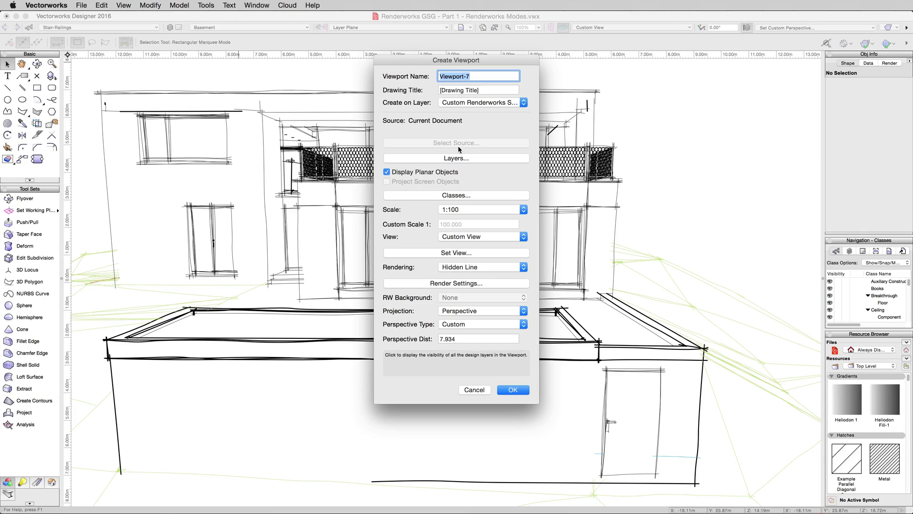
left_click(512, 390)
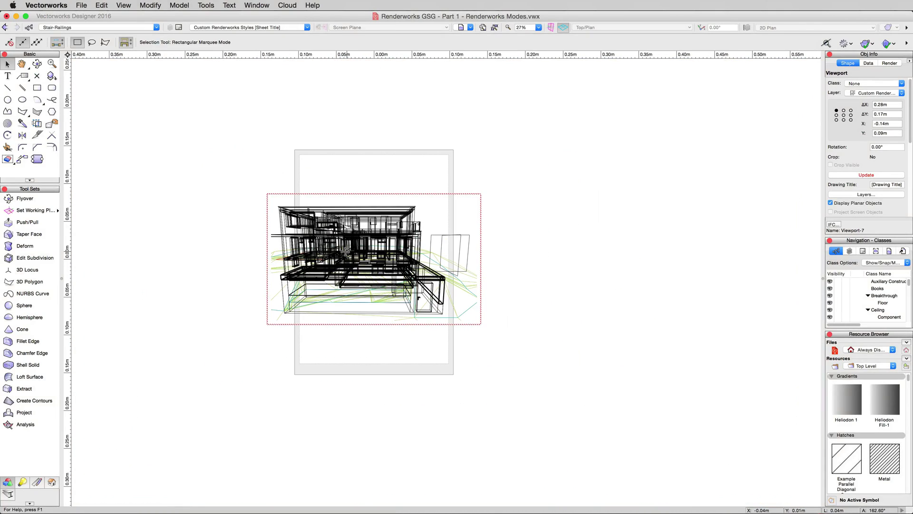
Drag the viewport up and right, then select the Custom Renderworks Styles sheet layer in Organization
scroll(367, 176, "right", 5)
left_click_drag(360, 250, 554, 207)
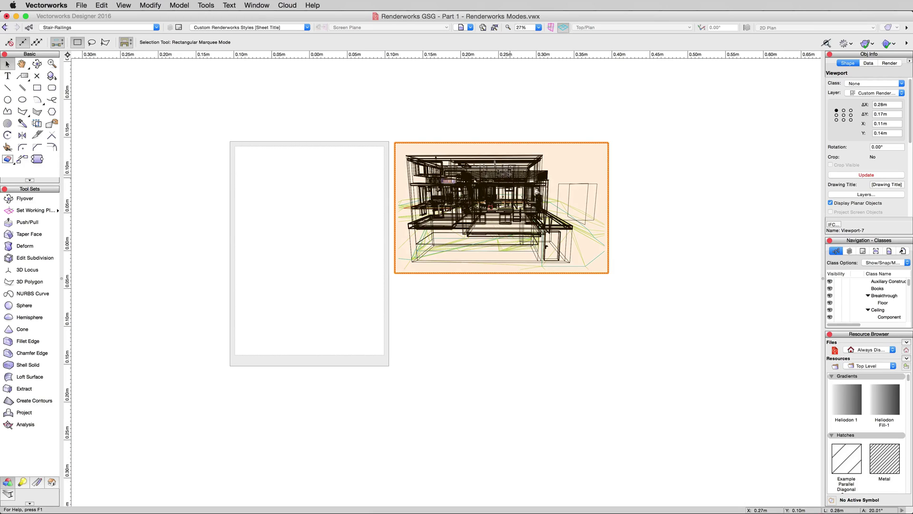
left_click(214, 7)
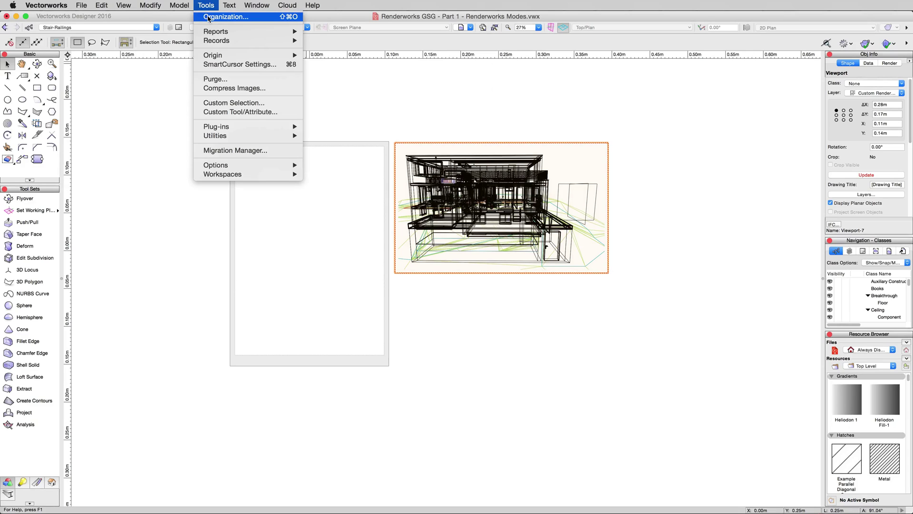
left_click(209, 18)
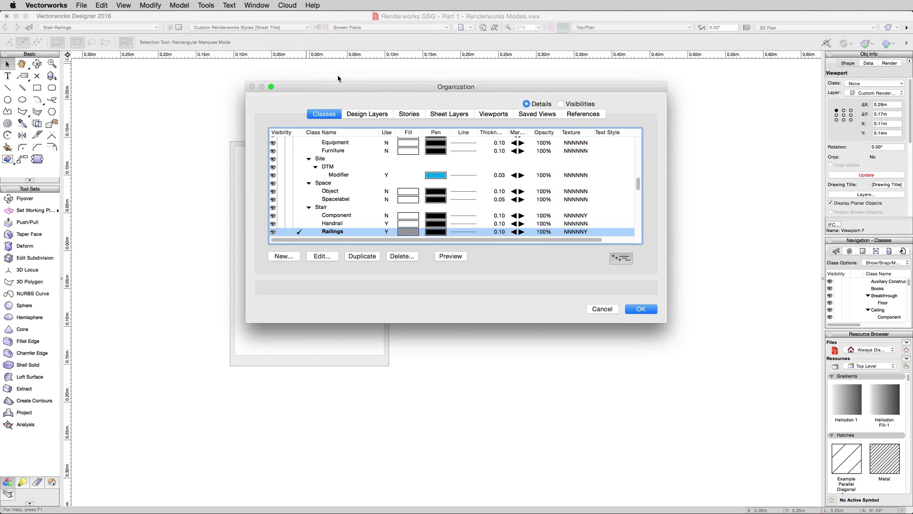
left_click(452, 114)
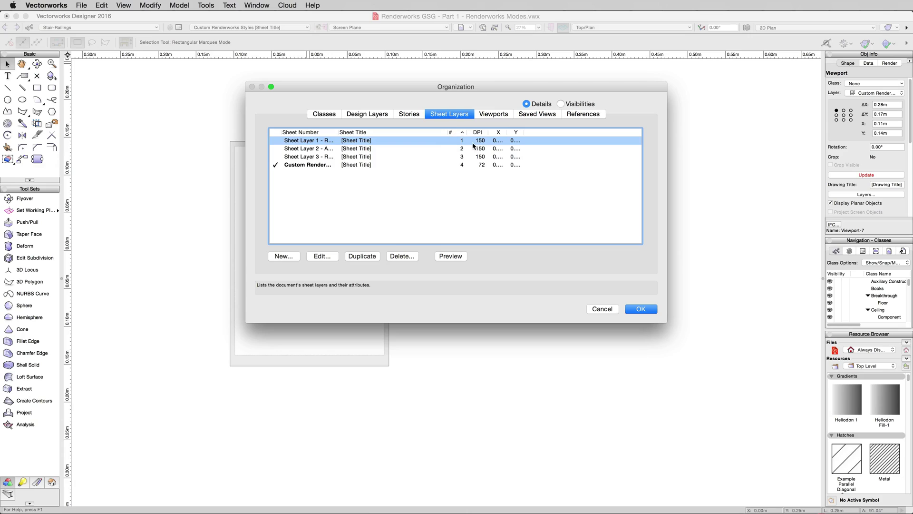
left_click_drag(338, 132, 379, 132)
left_click(359, 166)
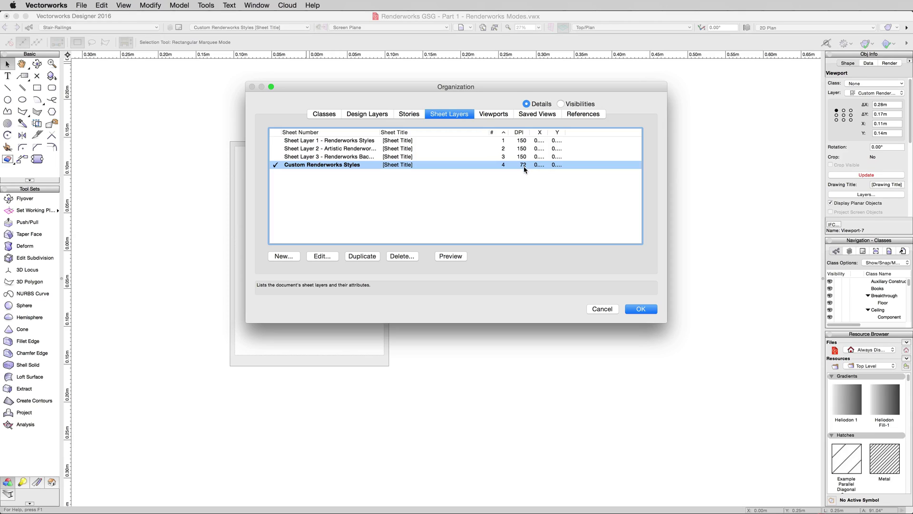
left_click(640, 308)
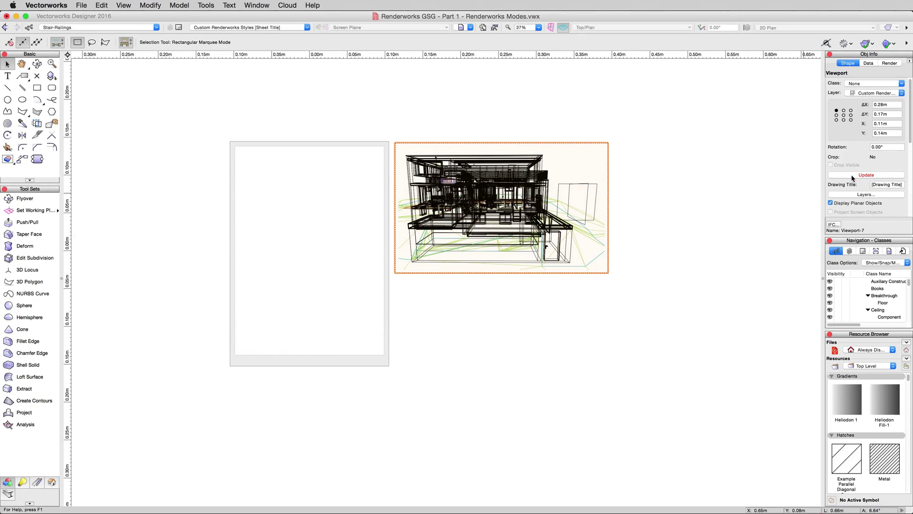
Keep Hidden Line as background render and zoom so the viewport fills the window
scroll(852, 178, "down", 5)
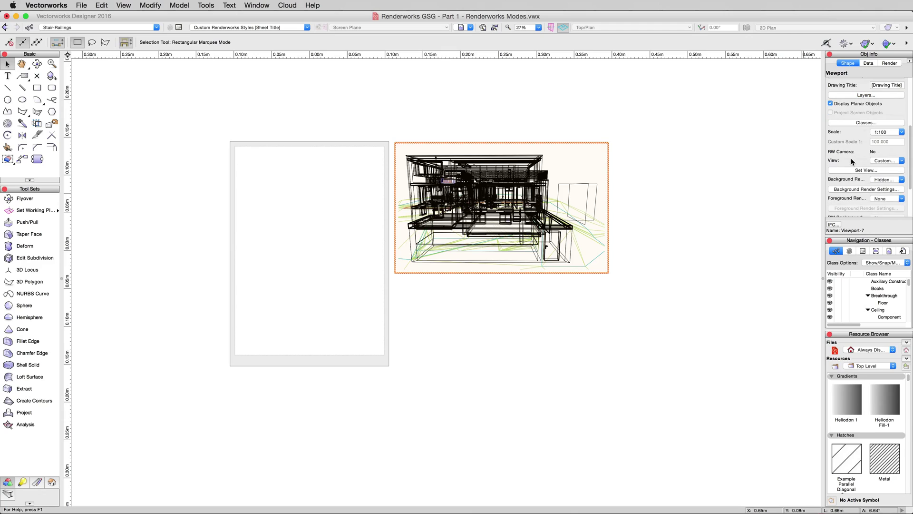
left_click(882, 180)
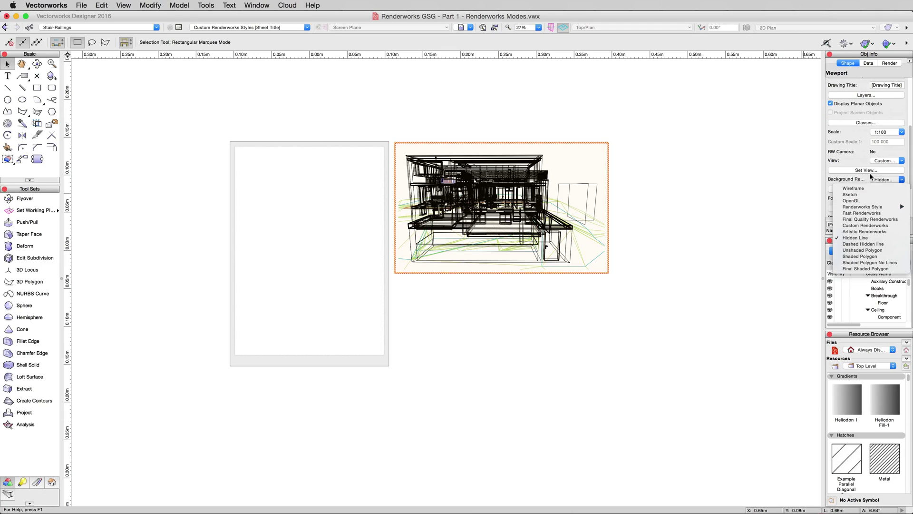
left_click(867, 174)
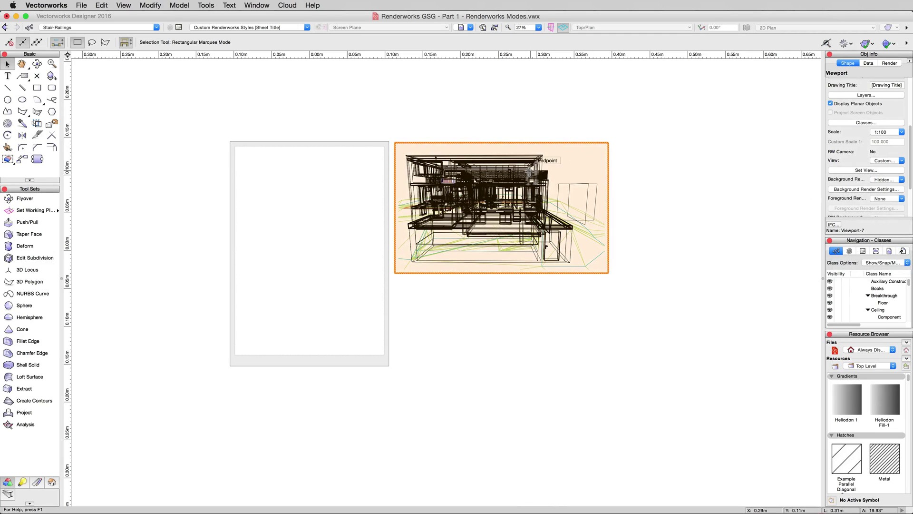
key("super+shift+g")
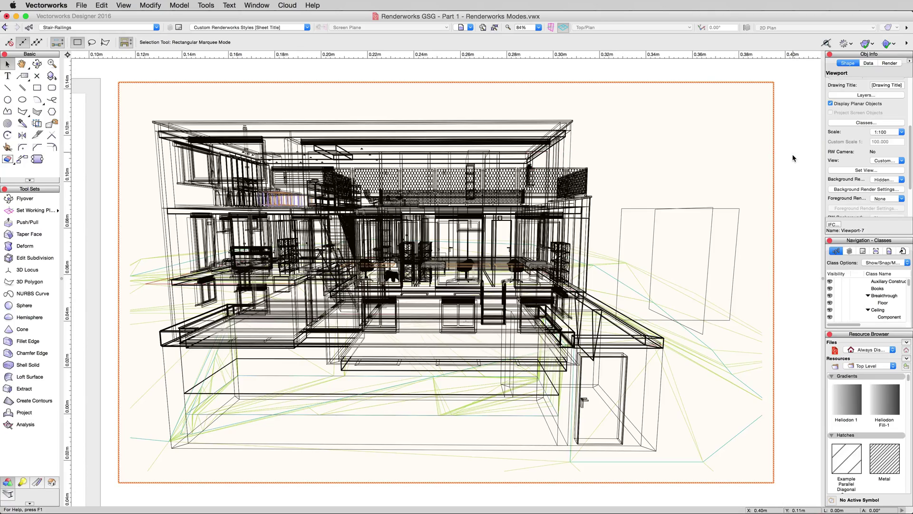
left_click(793, 158)
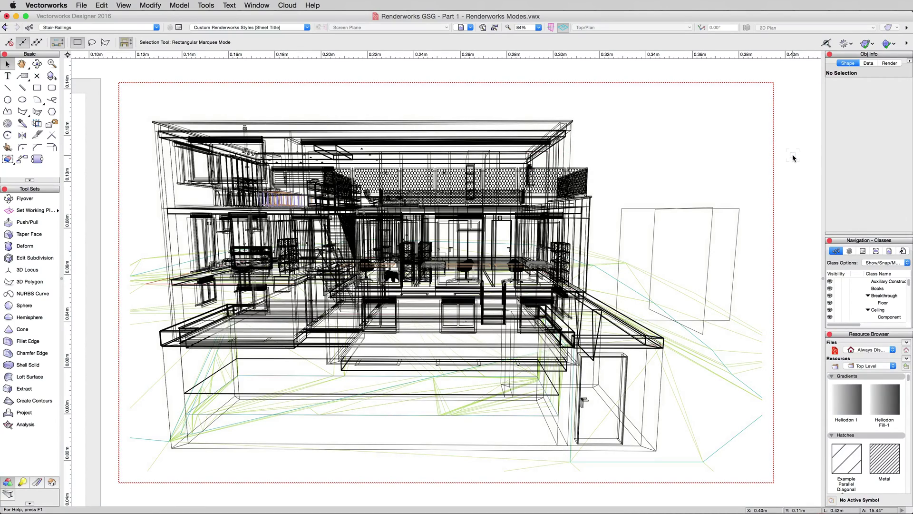
Add a Realistic Renderworks style under Render Styles named 'My Custom Renderworks Styles'
left_click(831, 376, "alt")
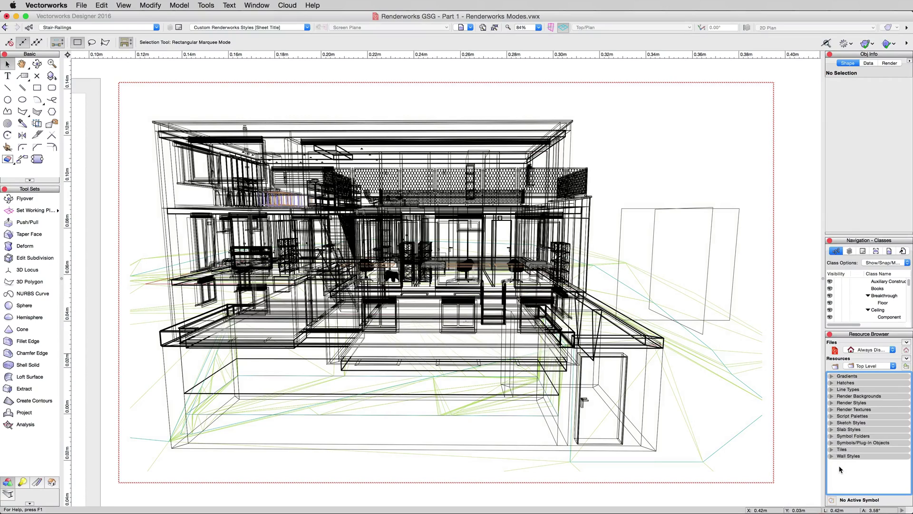
left_click(830, 403)
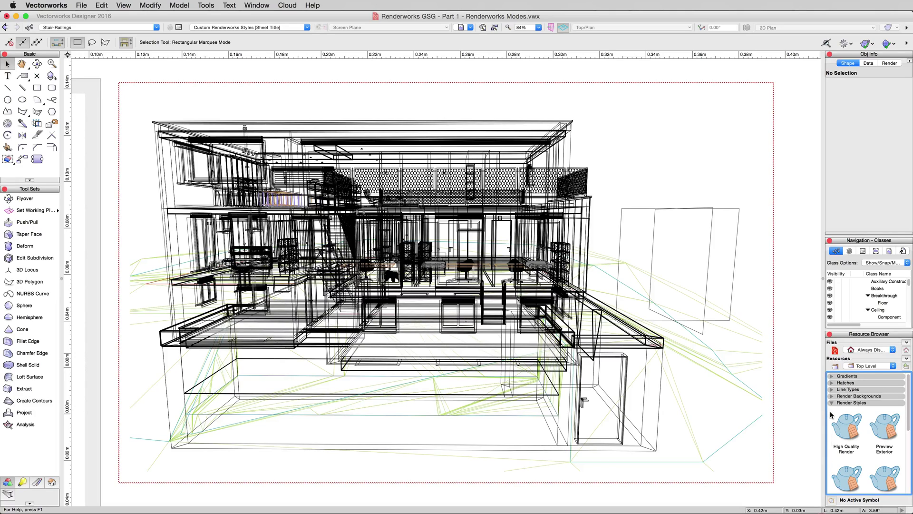
right_click(831, 413)
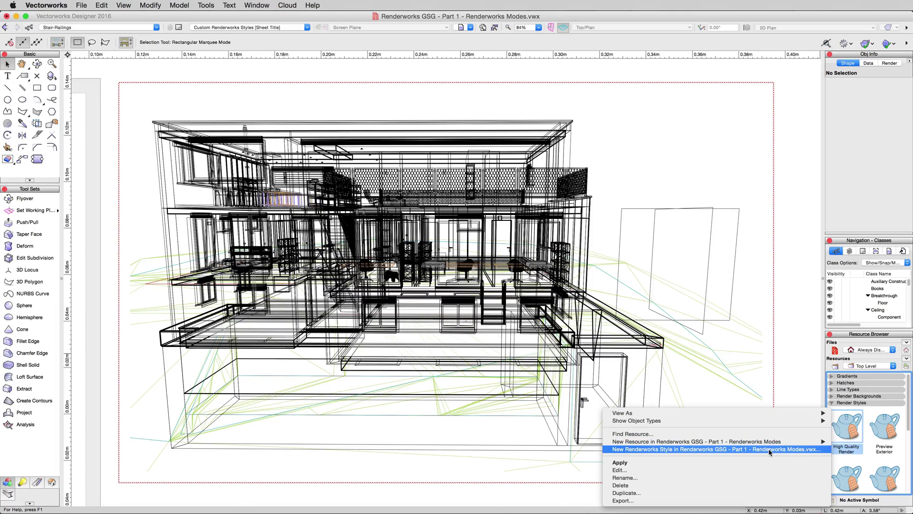
left_click(771, 449)
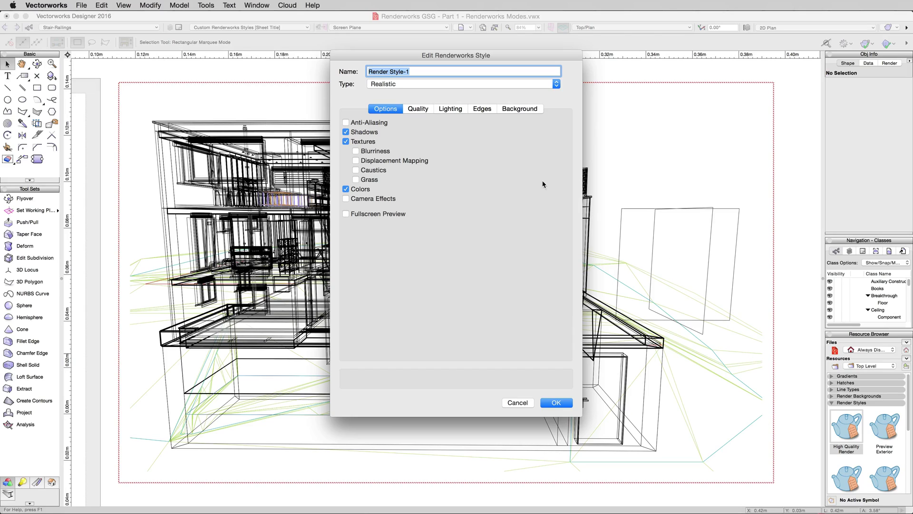
left_click(419, 110)
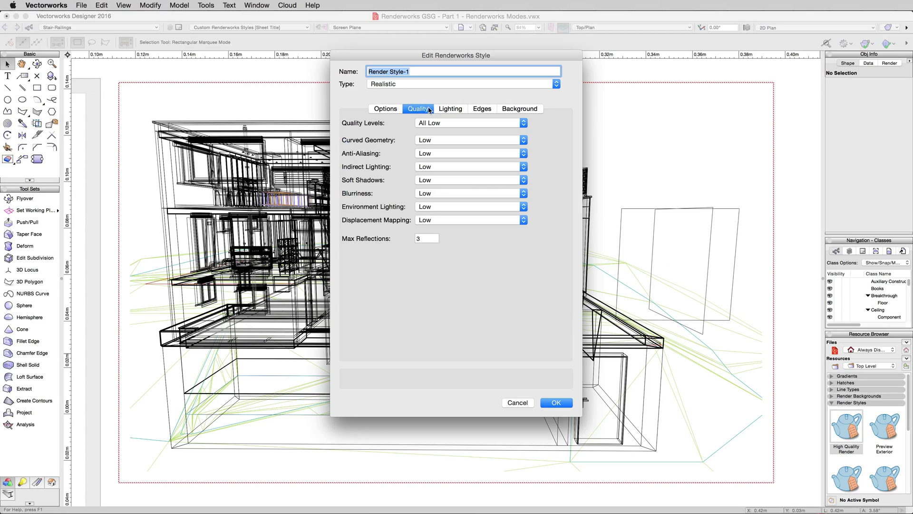
left_click(386, 109)
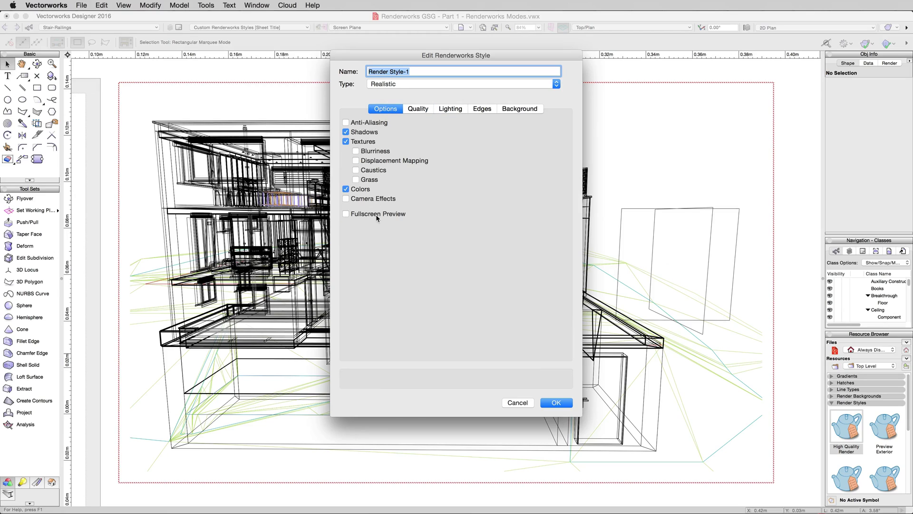
left_click_drag(443, 57, 436, 89)
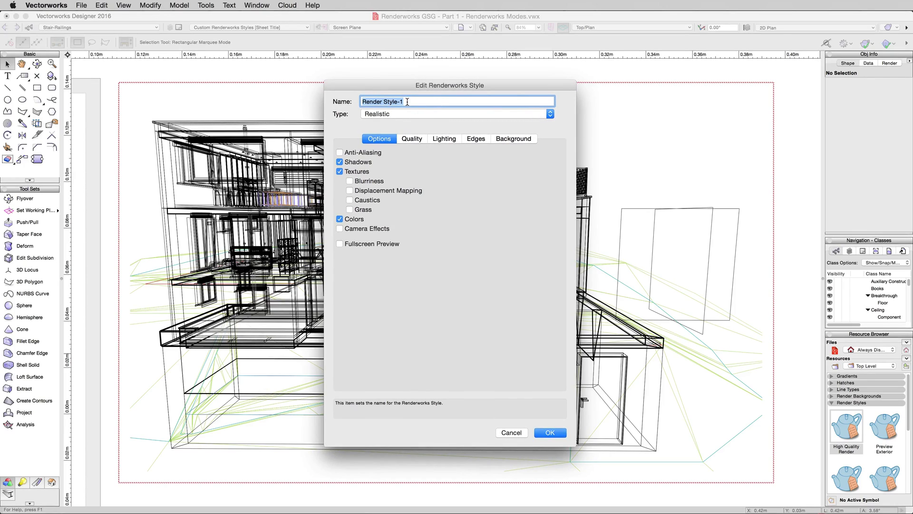
type("My Custom Renderworks Style")
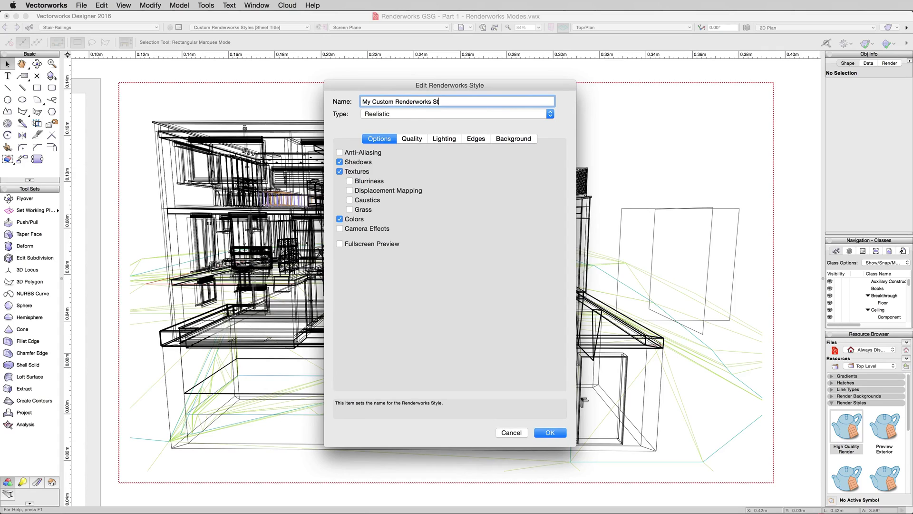
type("s")
left_click(544, 433)
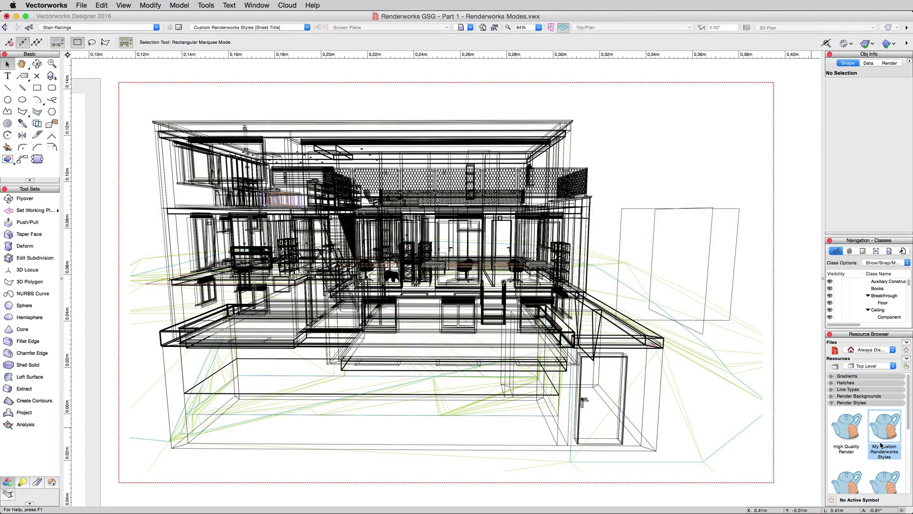
Set Viewport-7's background render to My Custom Renderworks Styles and update it
left_click(723, 373)
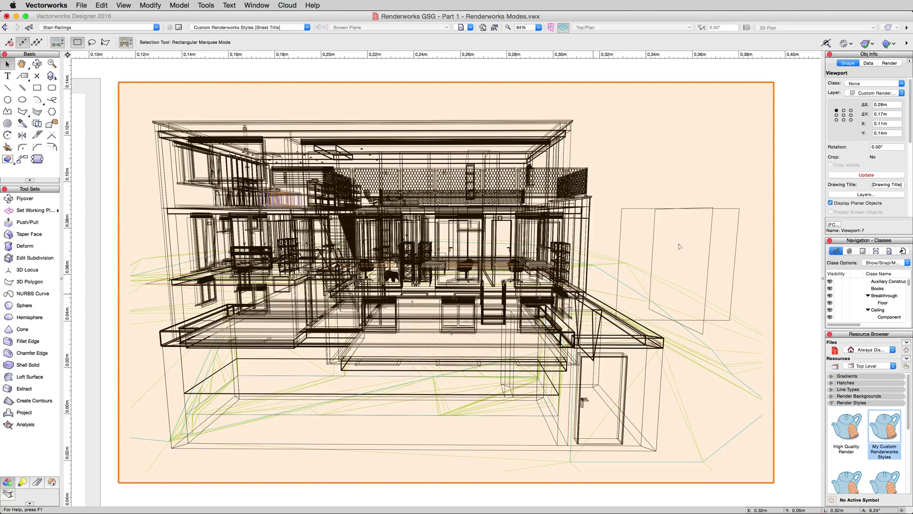
scroll(849, 194, "down", 5)
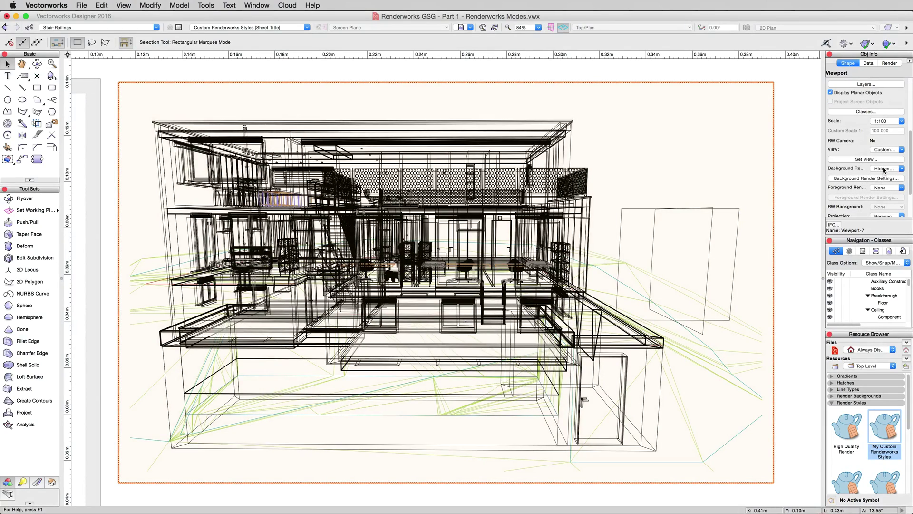
left_click(882, 170)
mouse_move(874, 197)
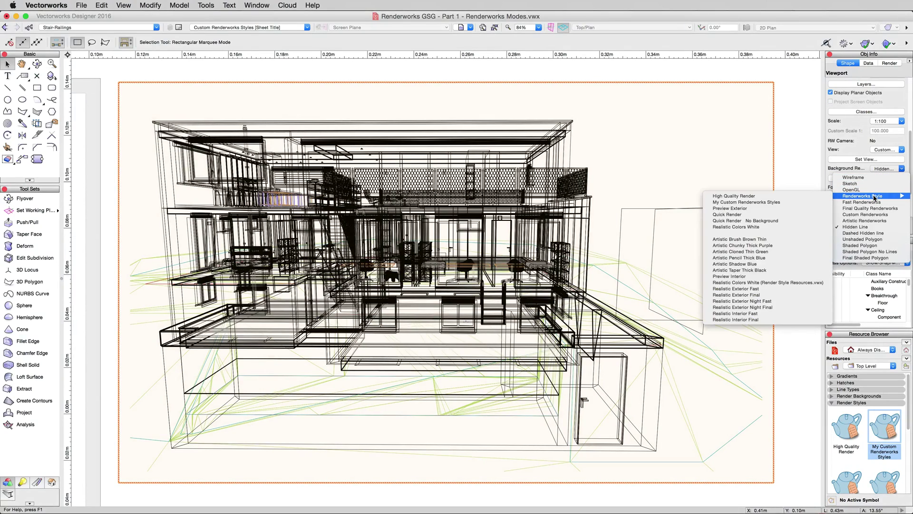
left_click(879, 170)
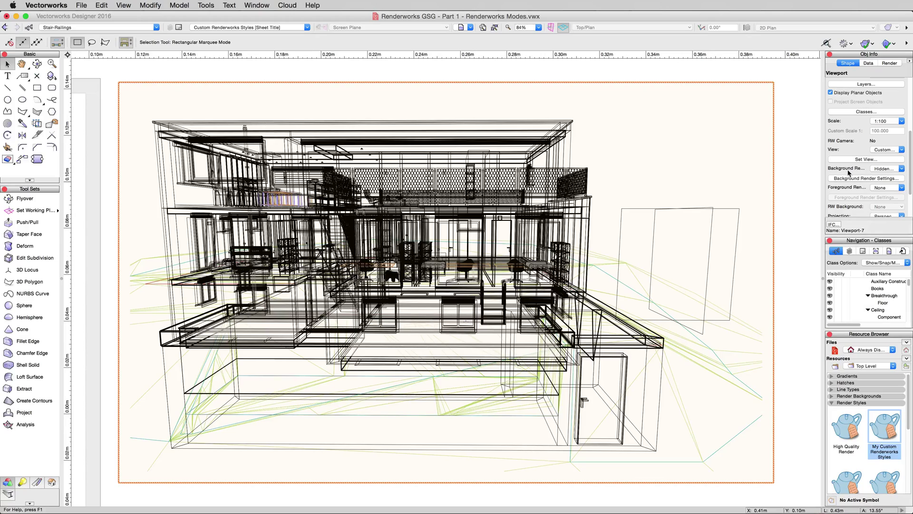
left_click(875, 169)
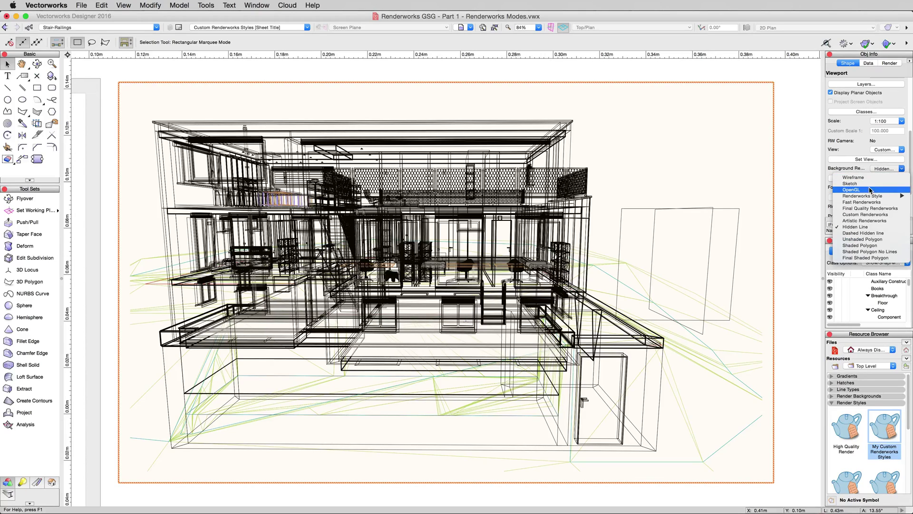
mouse_move(871, 196)
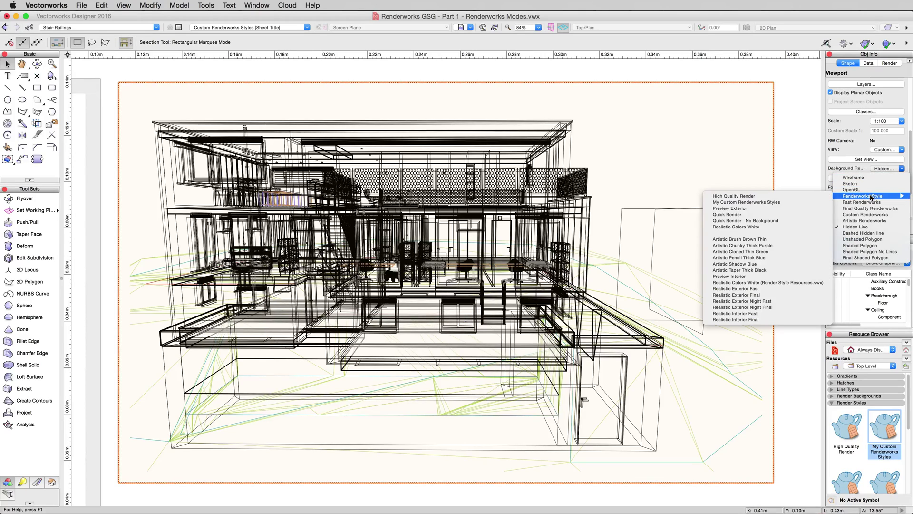
left_click(770, 202)
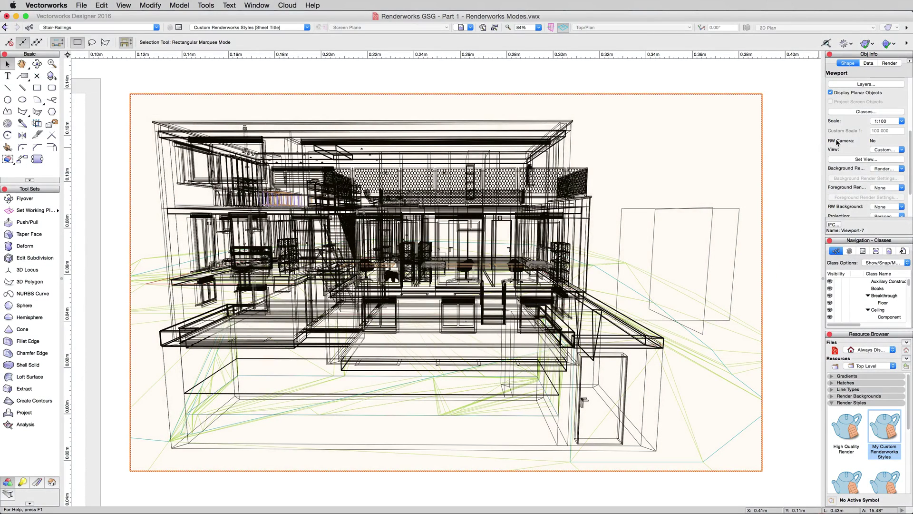
scroll(852, 147, "up", 3)
scroll(851, 147, "up", 4)
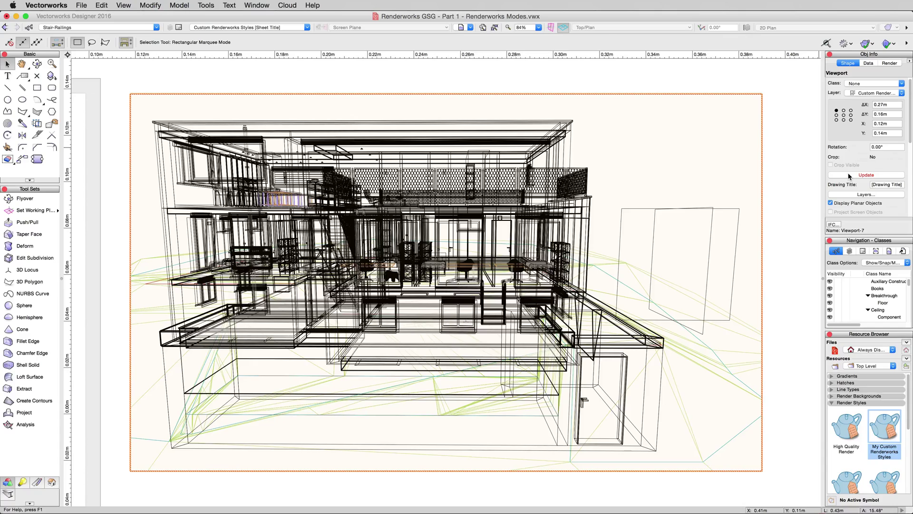
left_click(849, 175)
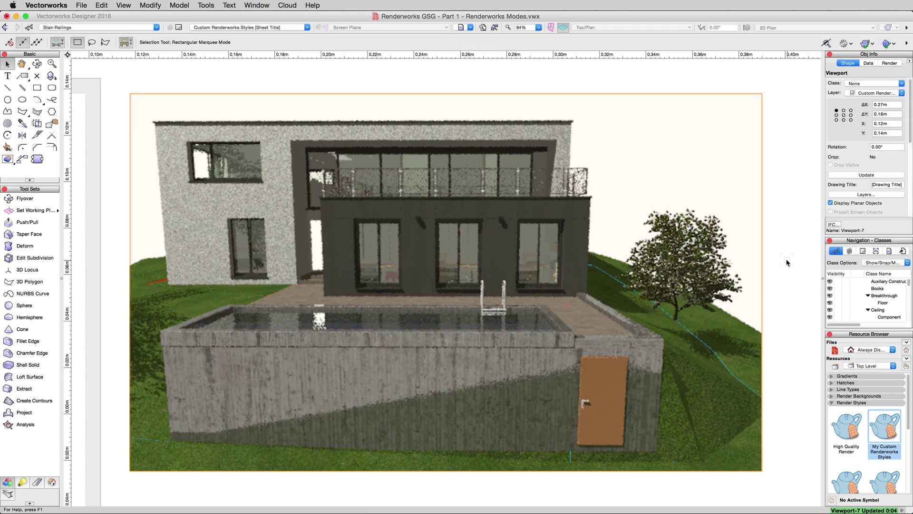
Edit My Custom Renderworks Styles and turn on Anti-Aliasing
right_click(886, 428)
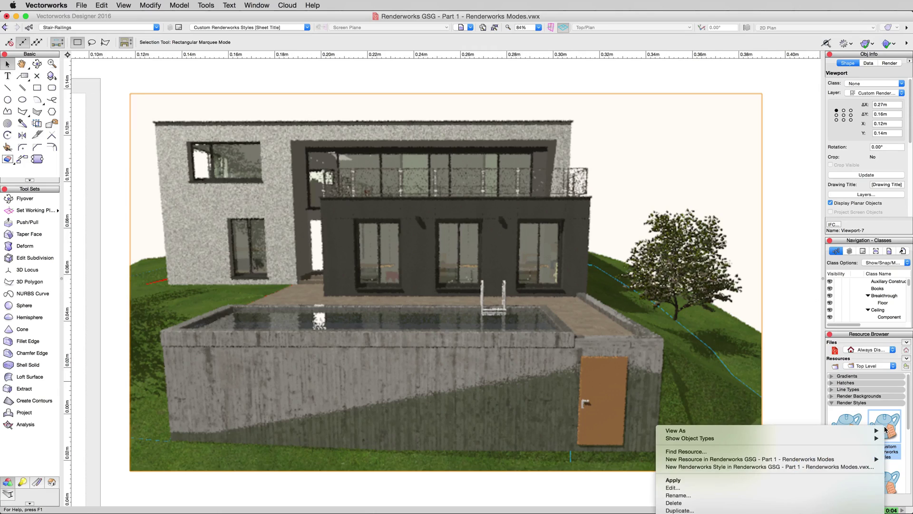
left_click(744, 488)
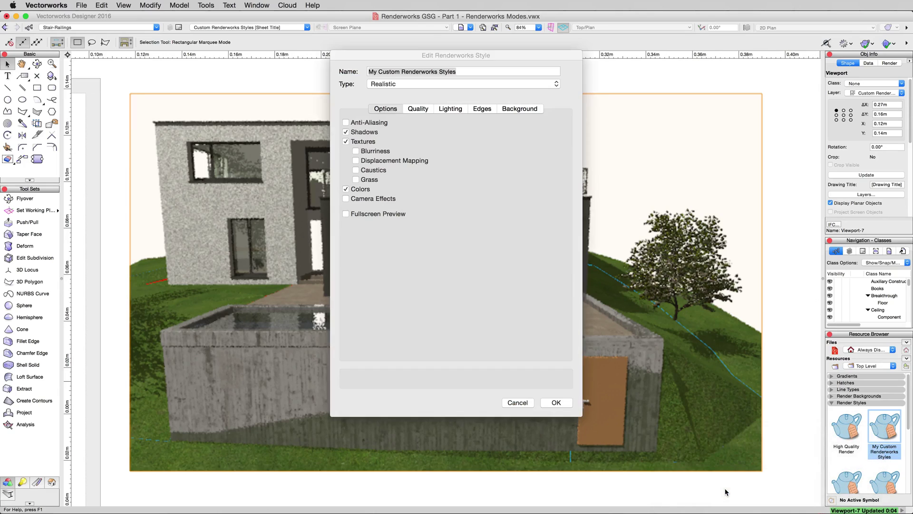
left_click_drag(443, 56, 603, 100)
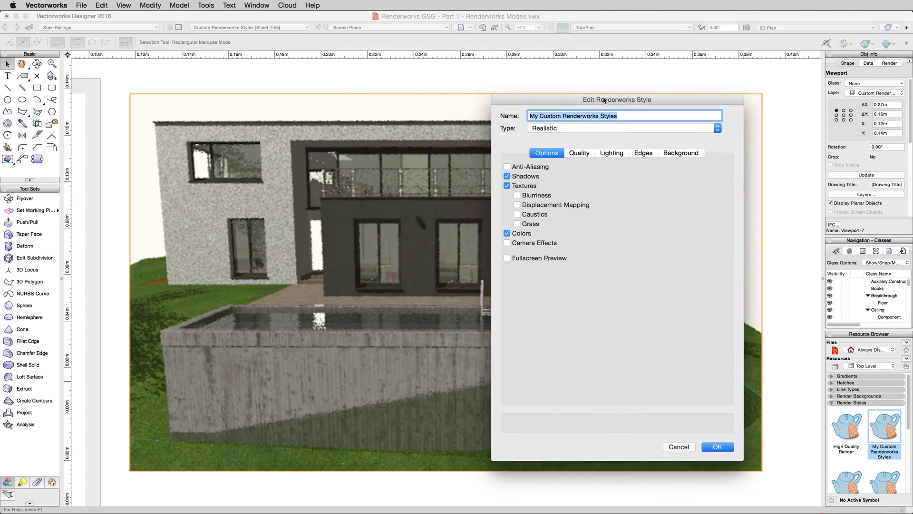
left_click(529, 169)
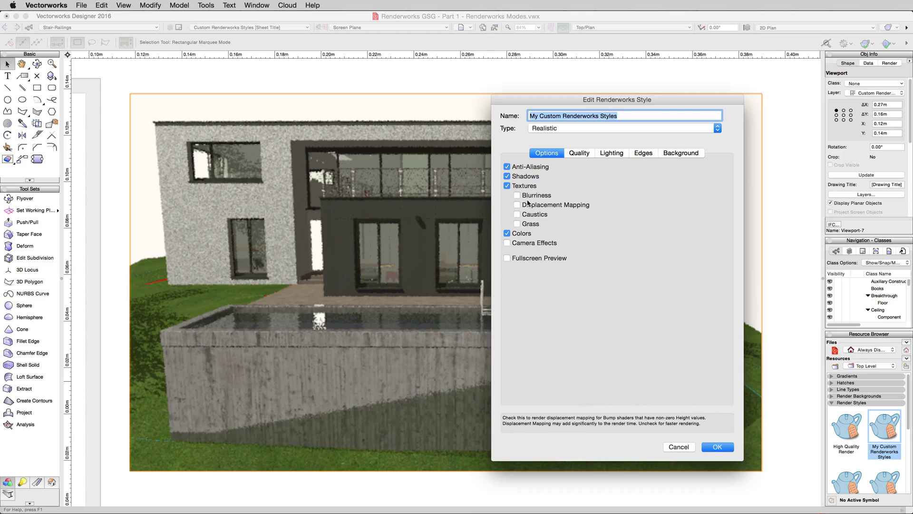
Set the style's anti-aliasing quality to High
left_click(579, 153)
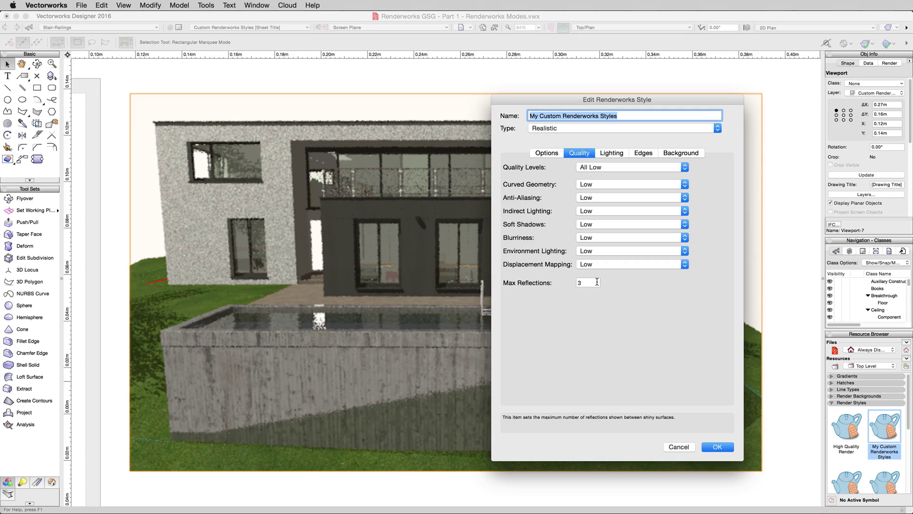
left_click(547, 152)
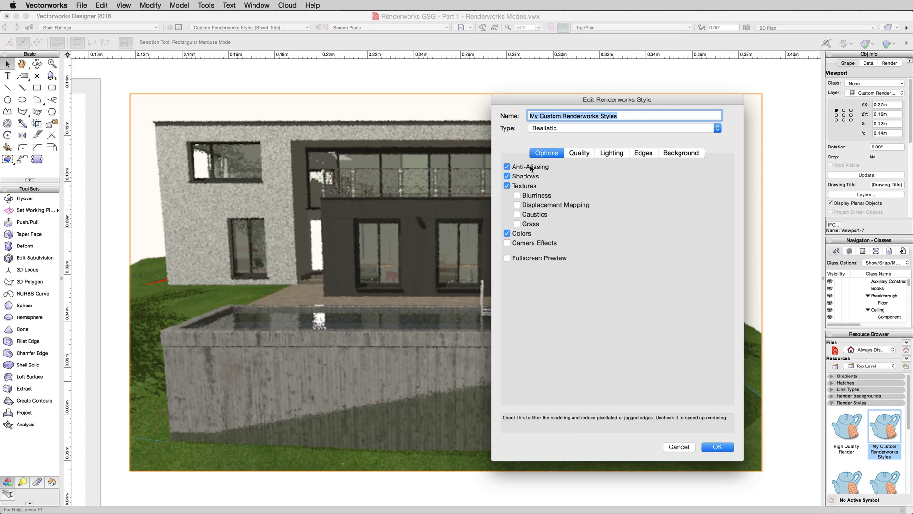
left_click(507, 167)
left_click(580, 153)
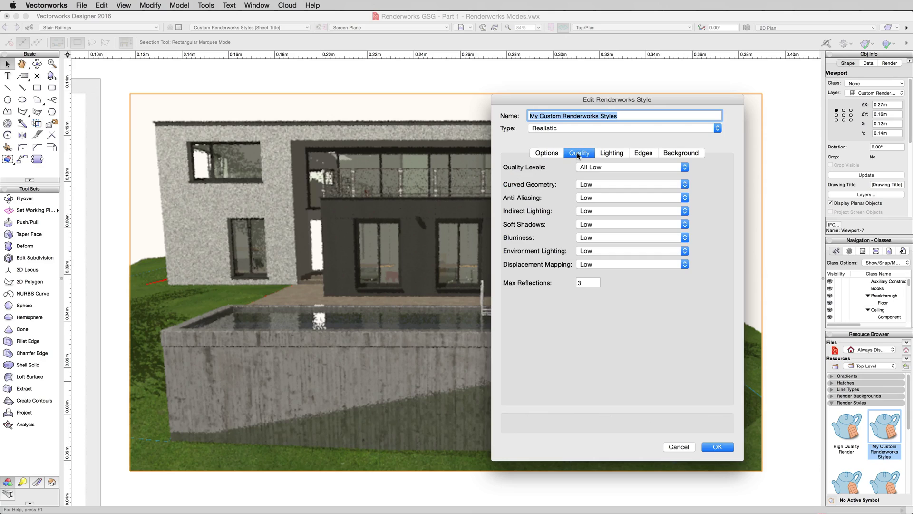
left_click(588, 198)
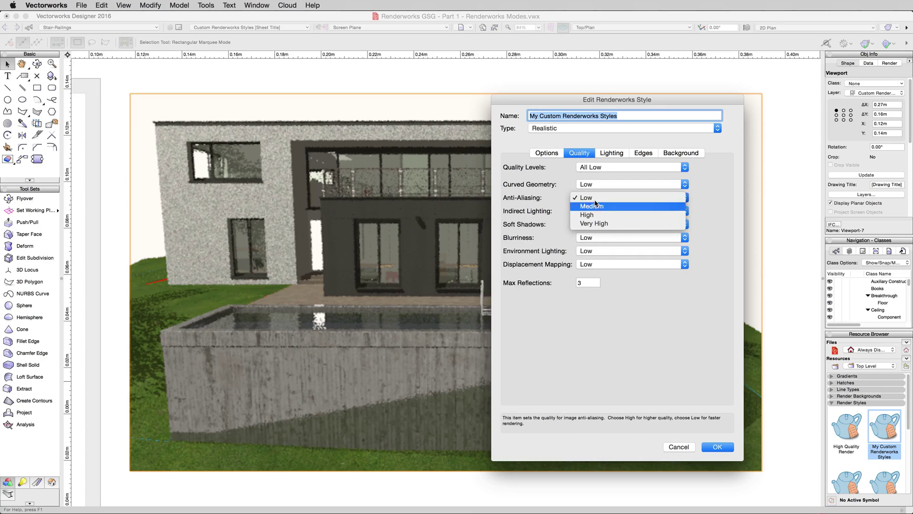
left_click(595, 223)
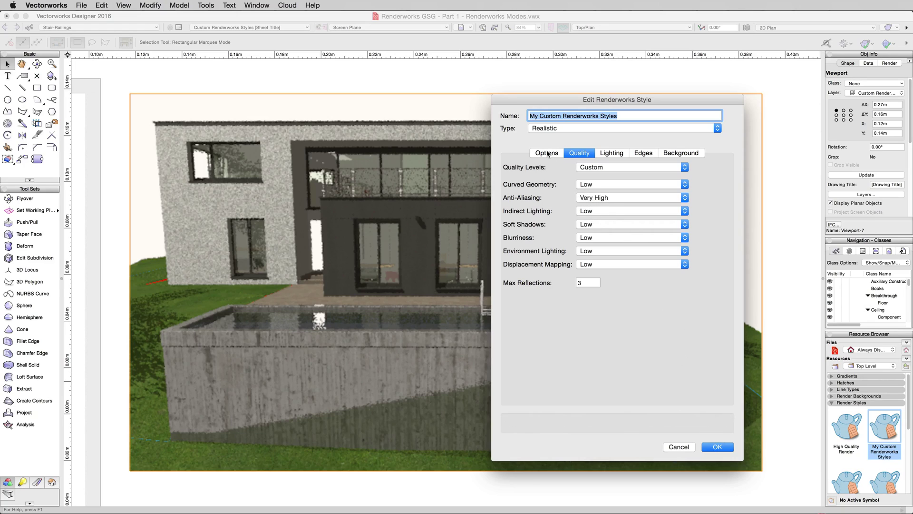
left_click(590, 197)
left_click(592, 189)
left_click(549, 154)
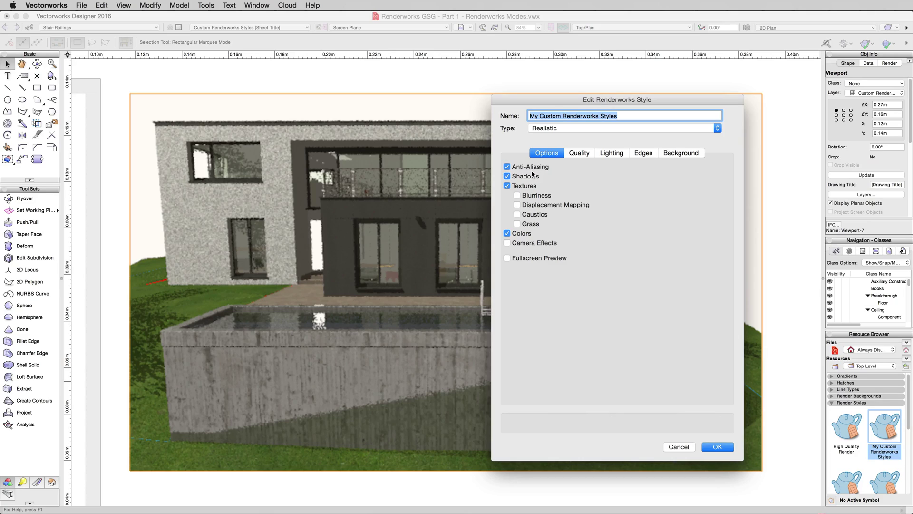
left_click(576, 154)
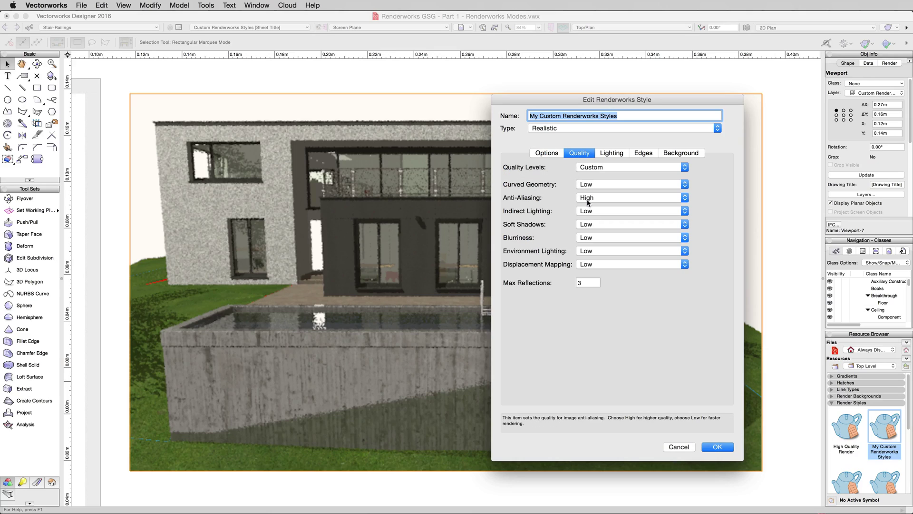
Apply the anti-aliasing style changes and pan the sheet to make room on the right
left_click(718, 447)
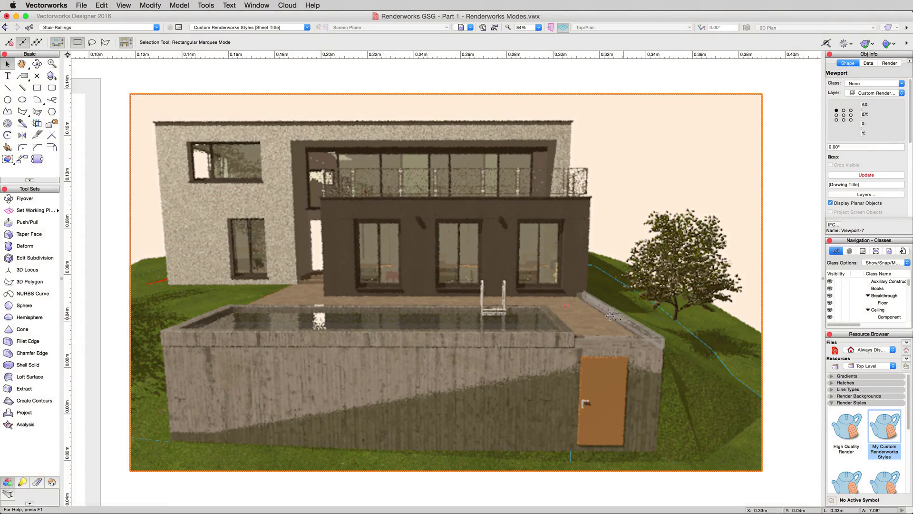
scroll(280, 170, "down", 3)
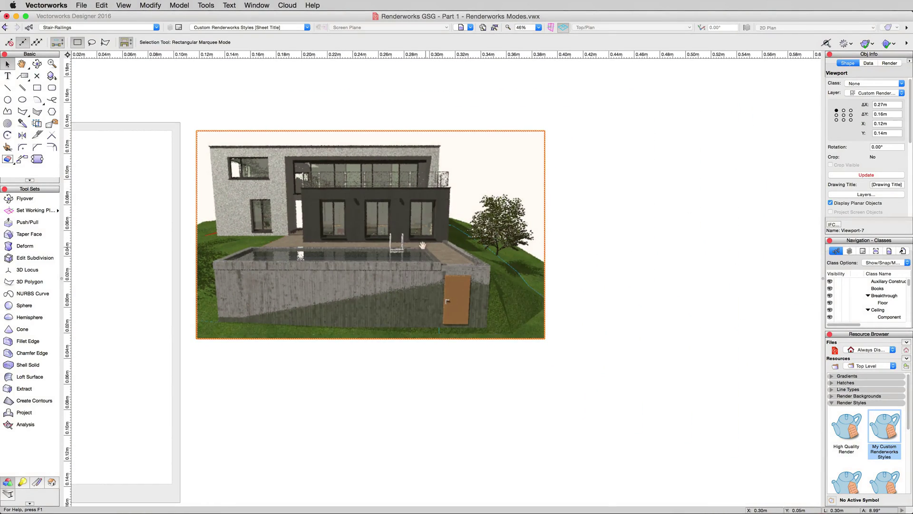
key("h")
mouse_move(427, 248)
left_mouse_down()
mouse_move(348, 233)
mouse_move(329, 208)
left_mouse_up()
key("x")
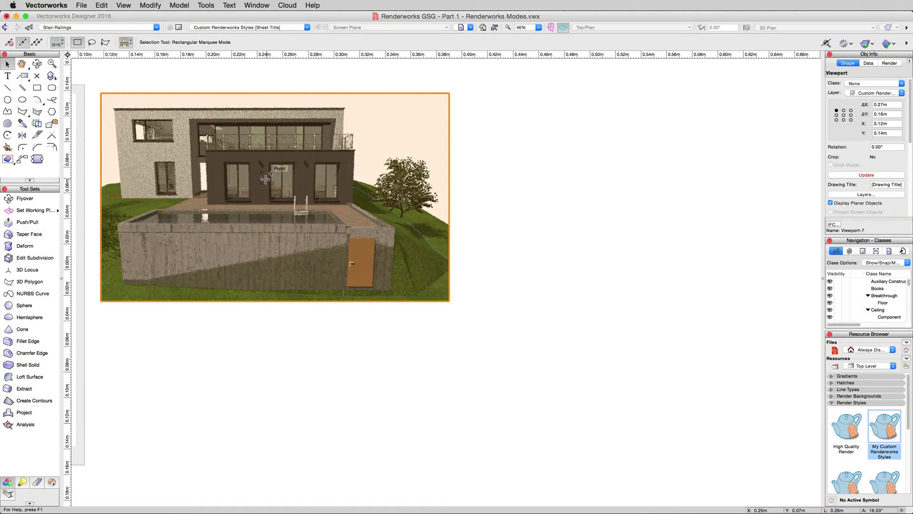
Duplicate the viewport to the right as Viewport-8 and render it
left_click_drag(266, 179, 620, 183)
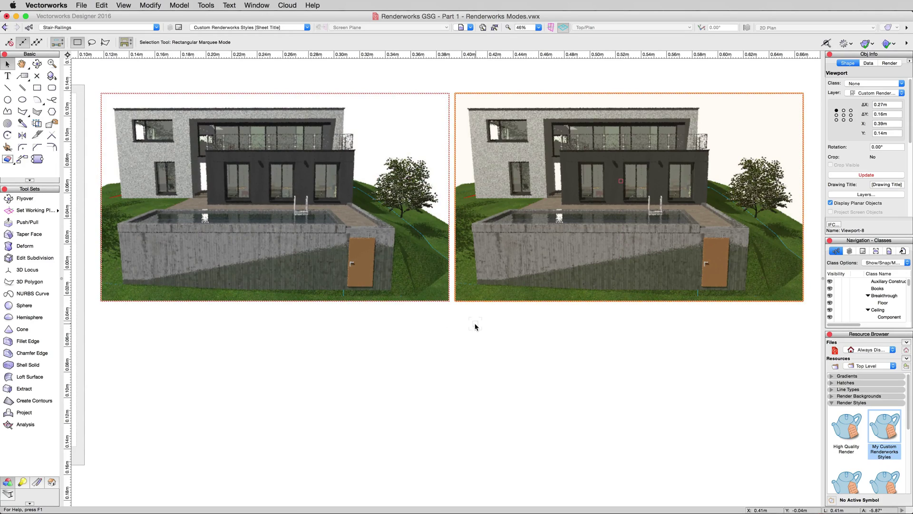
left_click(853, 176)
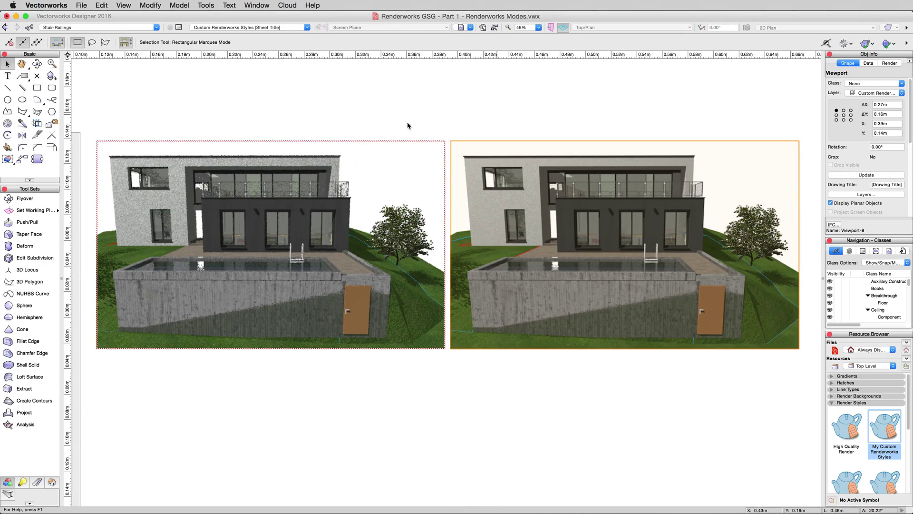
scroll(659, 106, "up", 1)
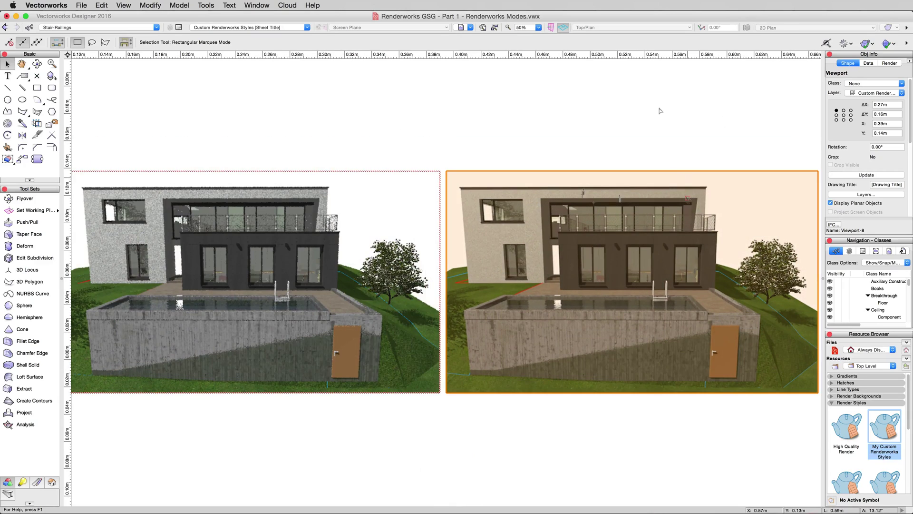
left_click(631, 109)
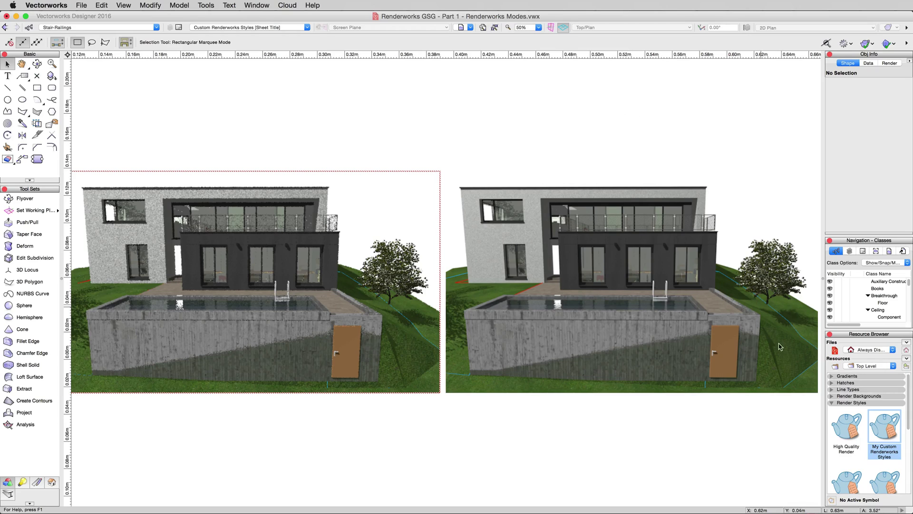
Uncheck Shadows in My Custom Renderworks Styles and save the style
right_click(877, 419)
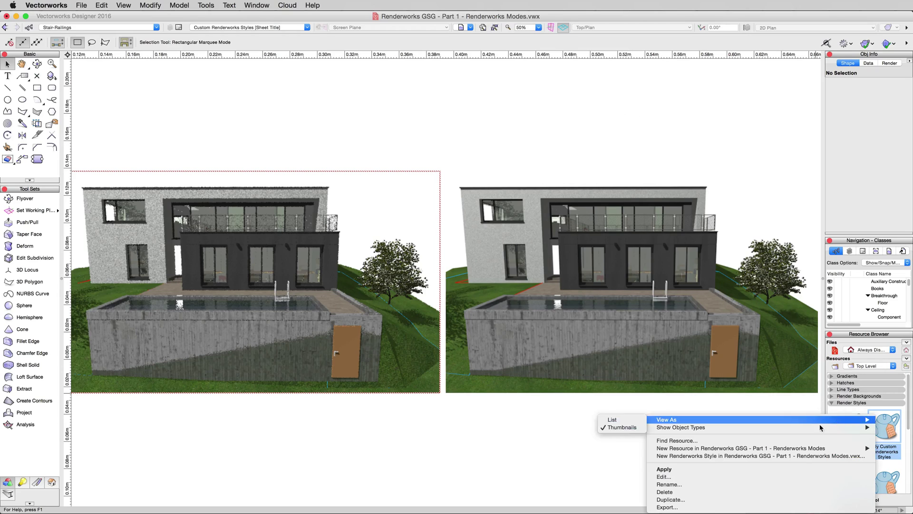
left_click(713, 476)
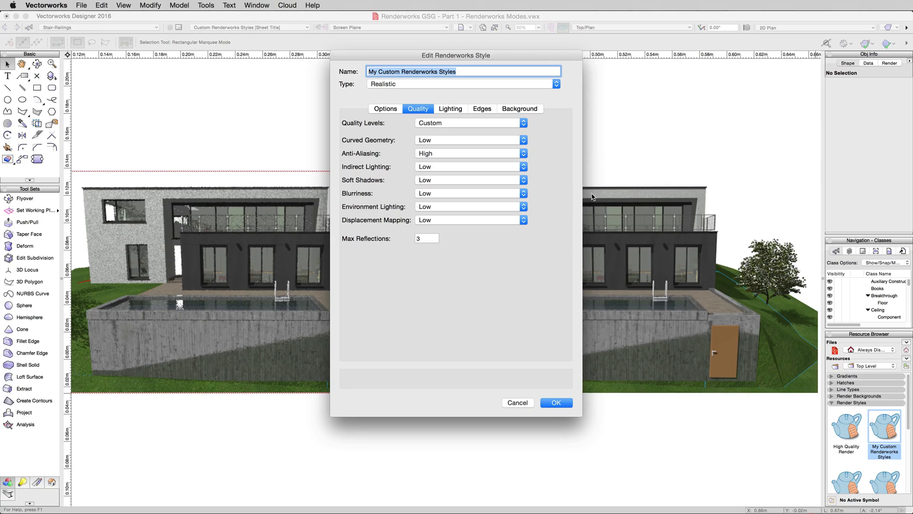
left_click(385, 112)
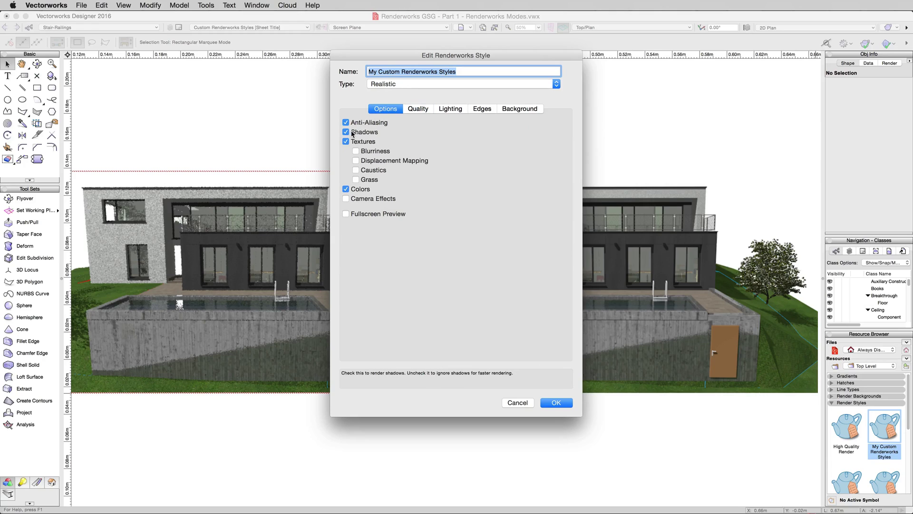
left_click(363, 133)
left_click(556, 403)
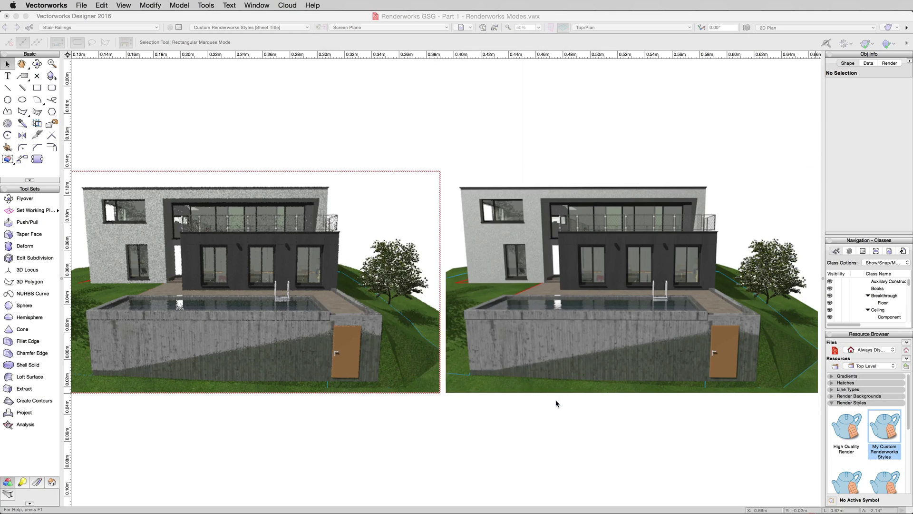
Select the left viewport, Viewport-7, and update it with the shadow-free style
left_click(582, 371)
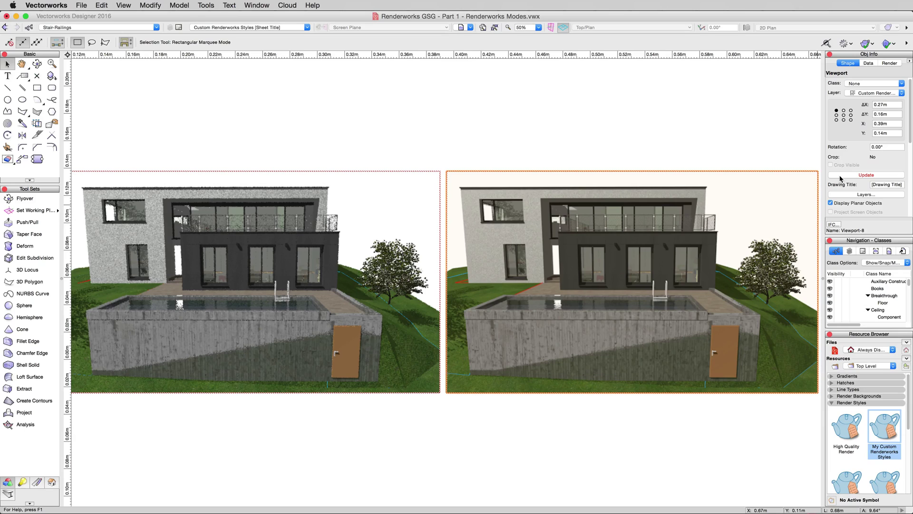
left_click(349, 288)
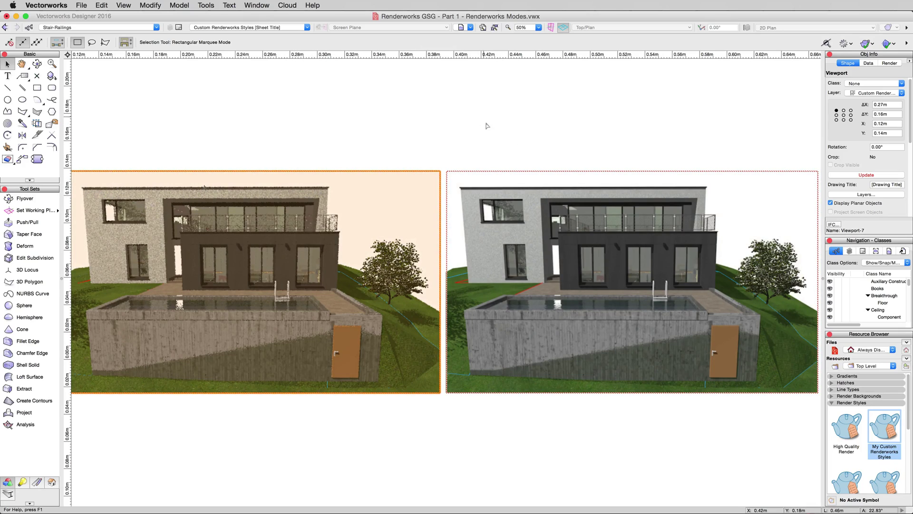
left_click(516, 190)
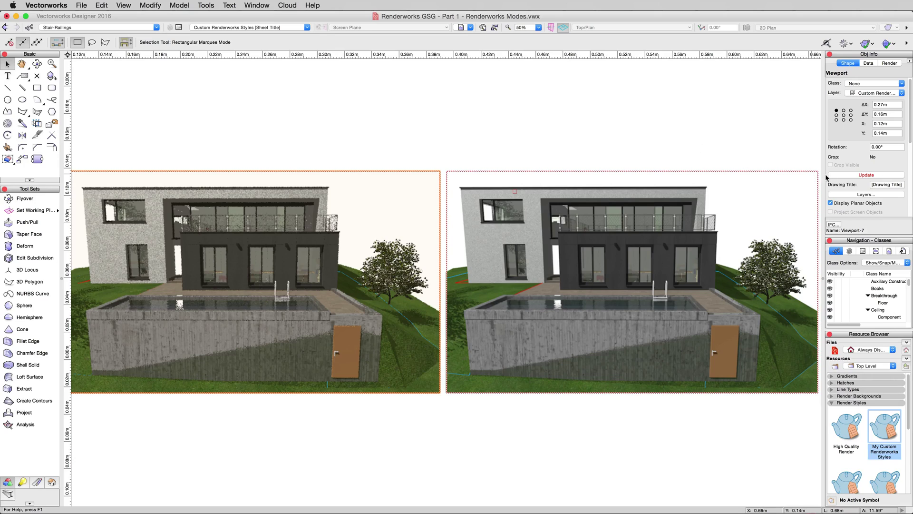
left_click(843, 176)
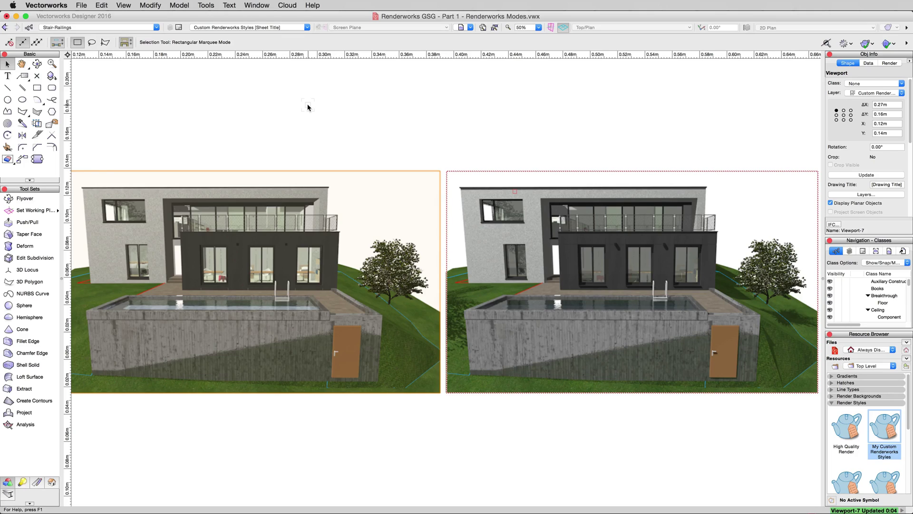
Re-enable Shadows and disable Textures in the custom style, then update Viewport-8
right_click(885, 432)
left_click(719, 491)
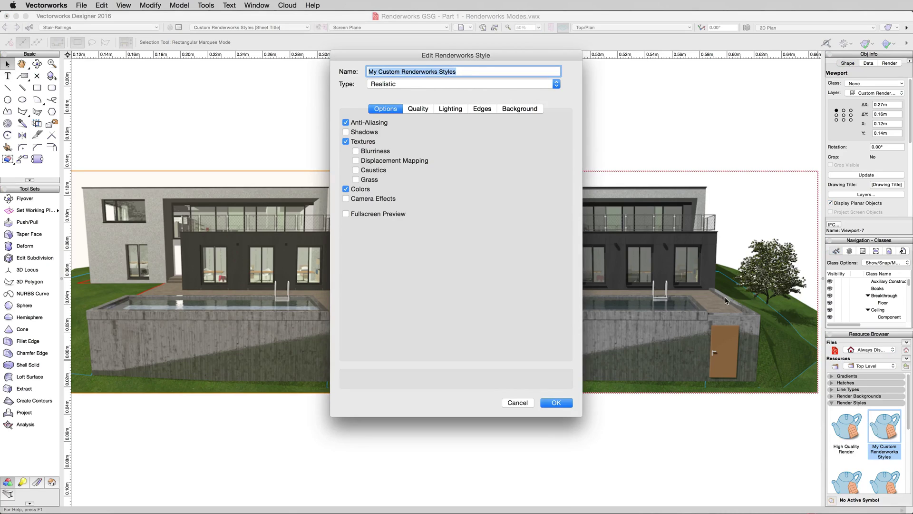
left_click(369, 133)
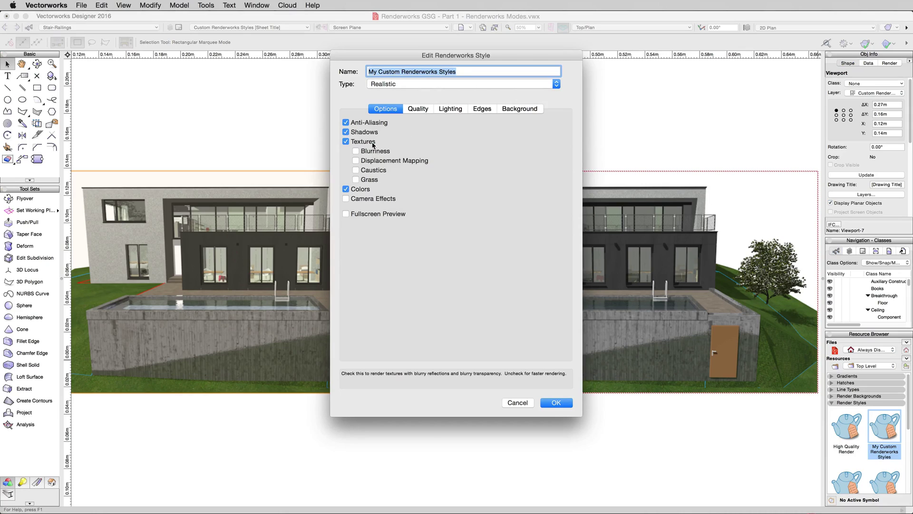
left_click(364, 144)
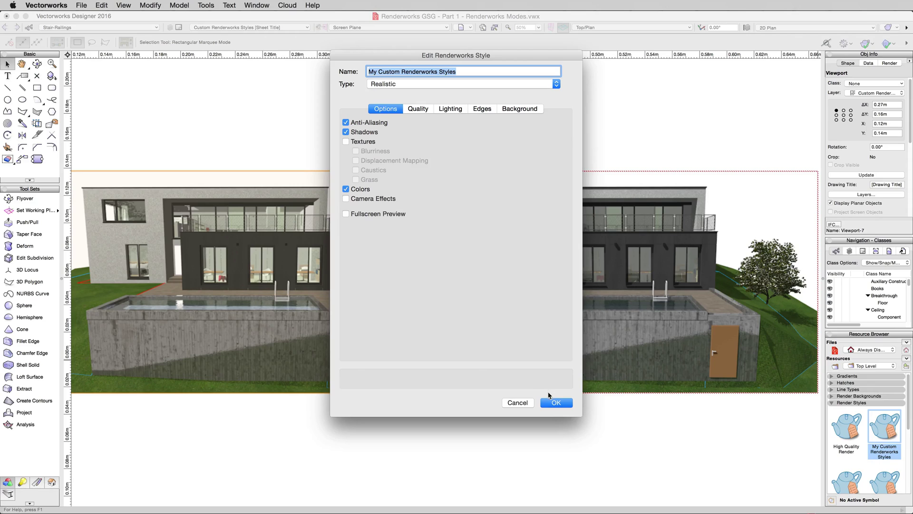
left_click(554, 402)
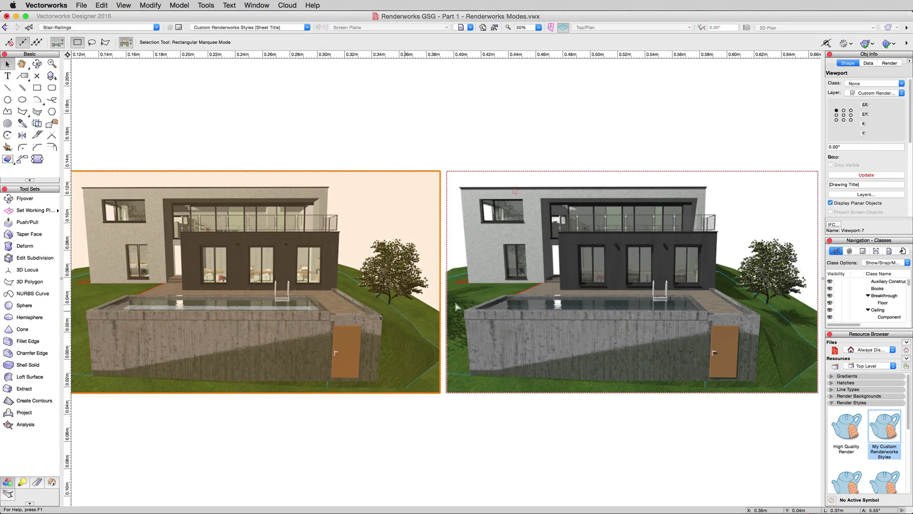
left_click(521, 307)
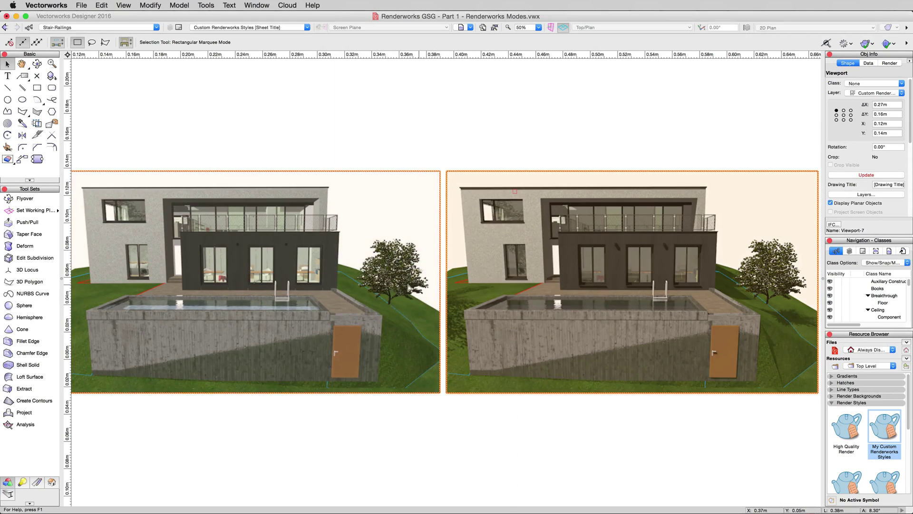
left_click(845, 177)
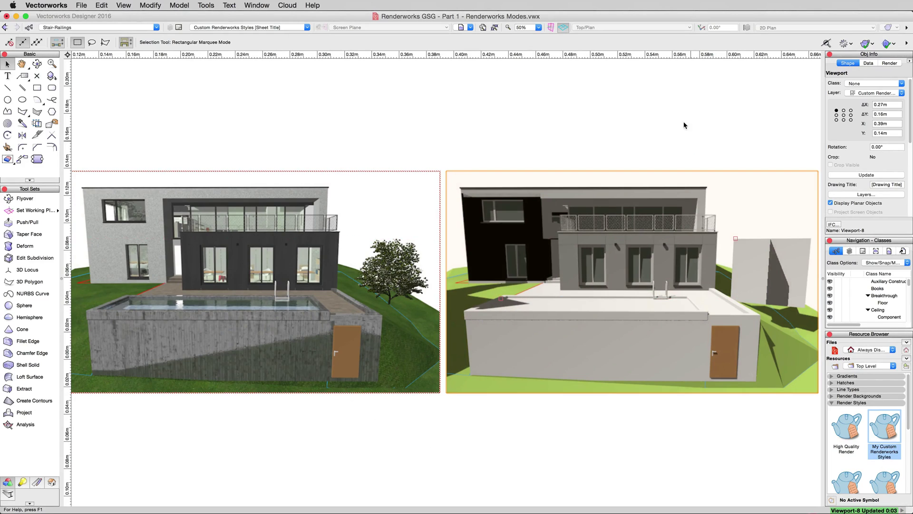
Enable Textures, Blurriness, Displacement Mapping, Caustics and Grass in My Custom Renderworks Styles, then update the right viewport
left_click(672, 111)
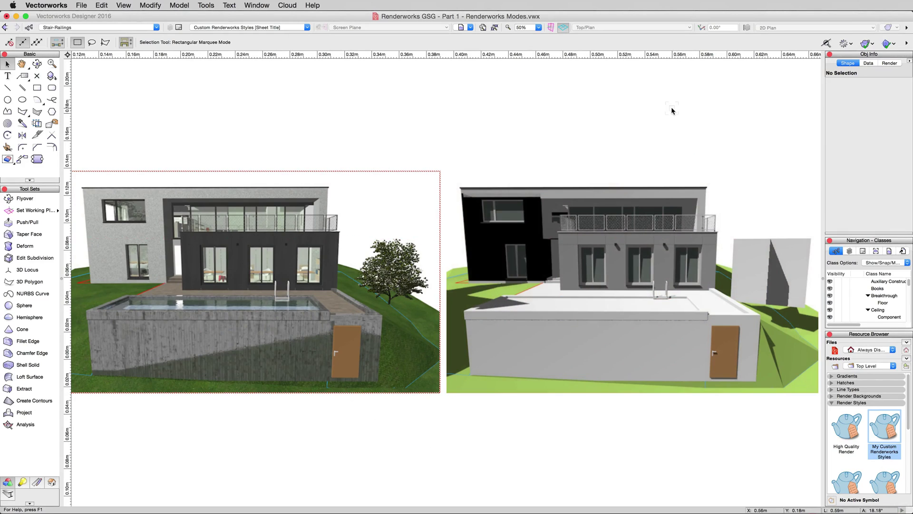
left_click(395, 234)
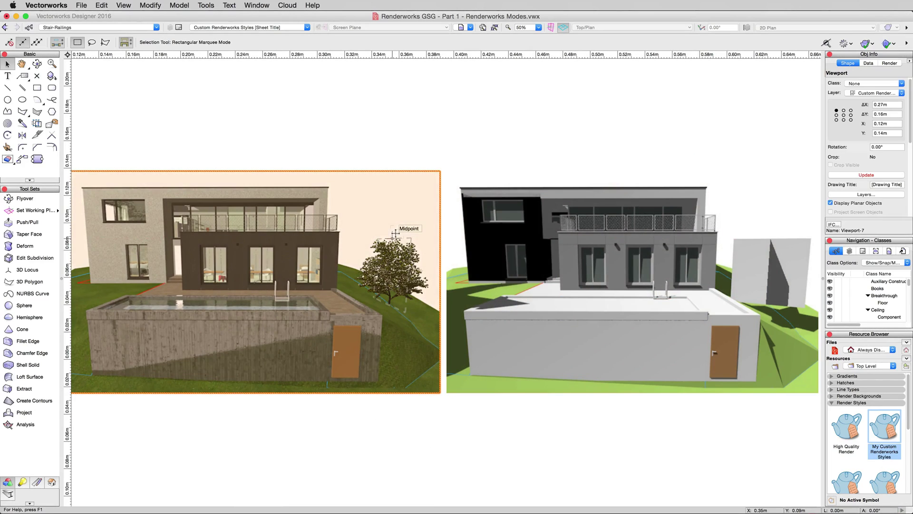
right_click(879, 416)
left_click(749, 481)
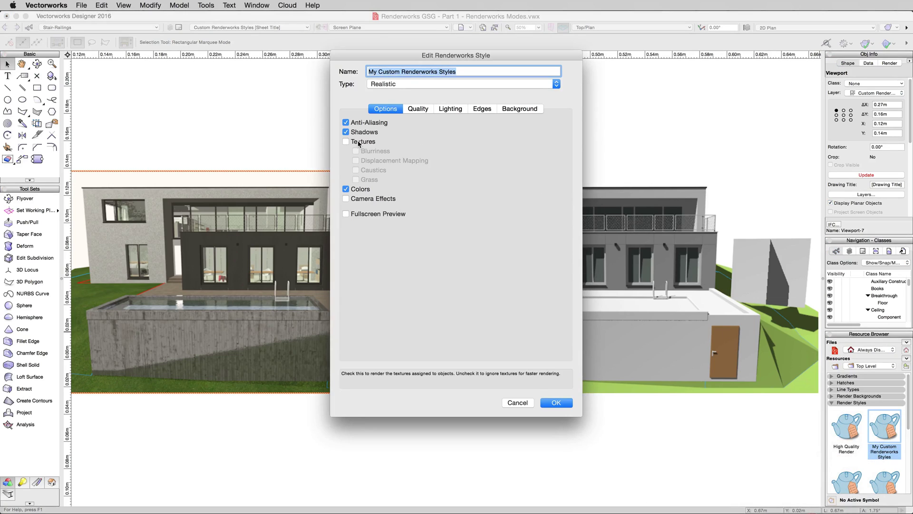
left_click(359, 142)
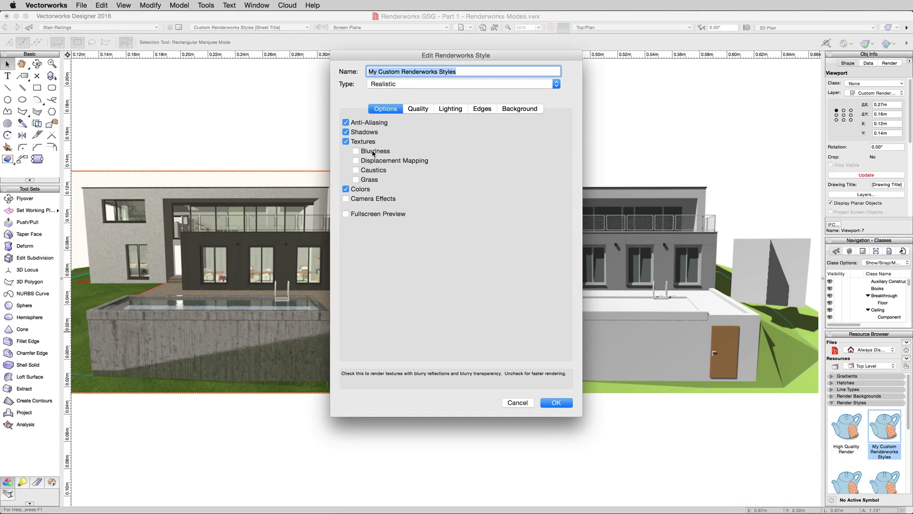
left_click(372, 151)
left_click(375, 161)
left_click(373, 170)
left_click(374, 179)
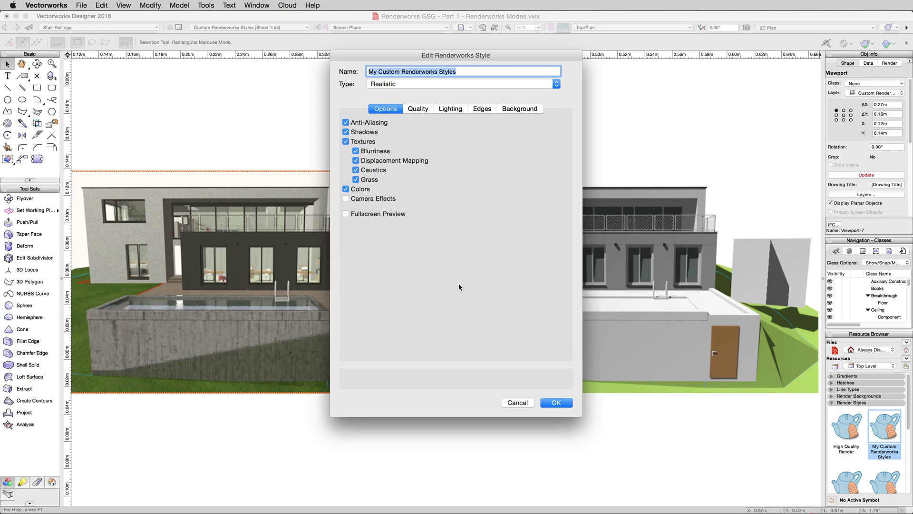
left_click(555, 403)
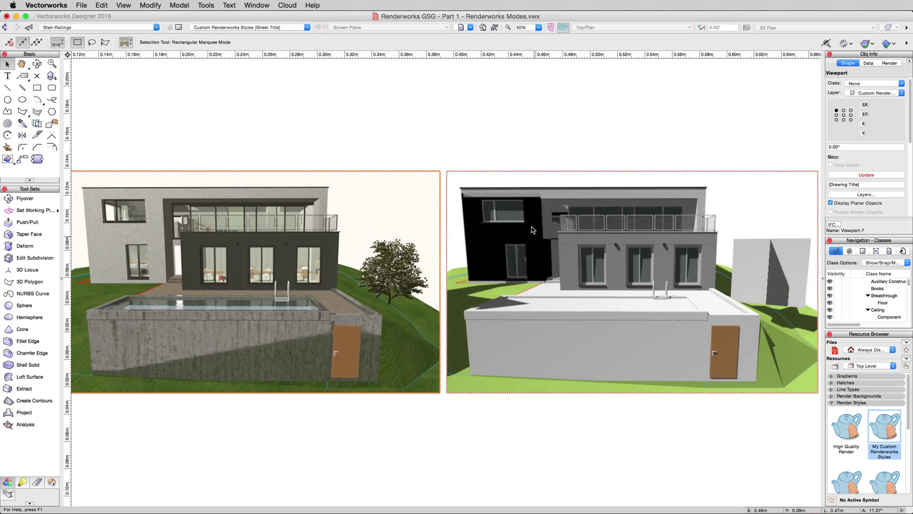
left_click(547, 233)
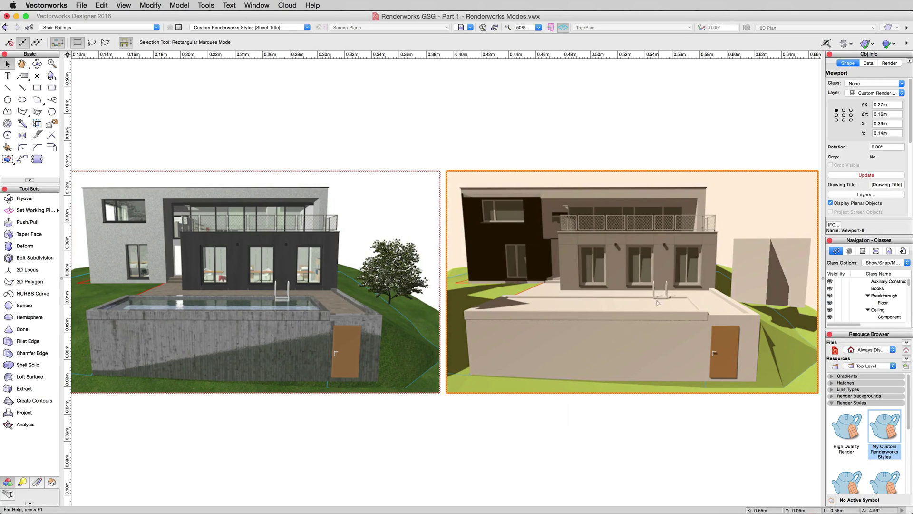
left_click(855, 175)
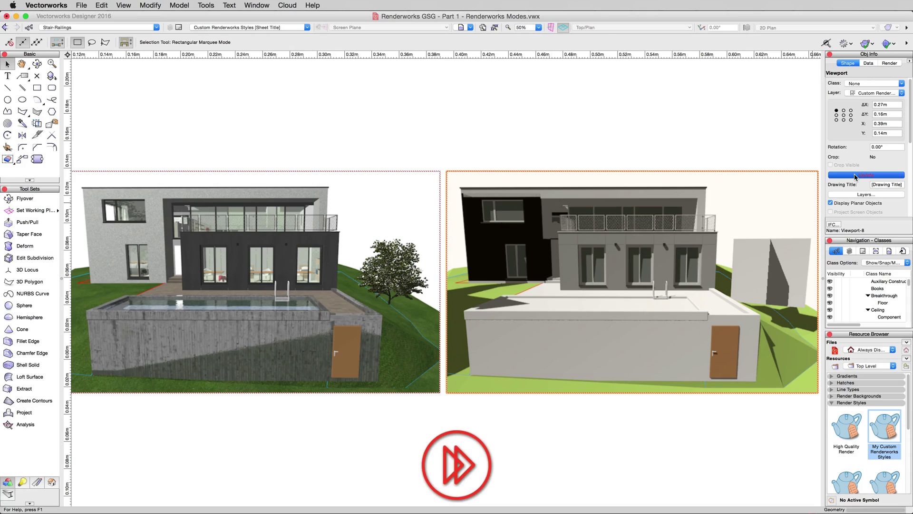
Deselect the right viewport once its textured, grass-covered render has finished
left_click(481, 150)
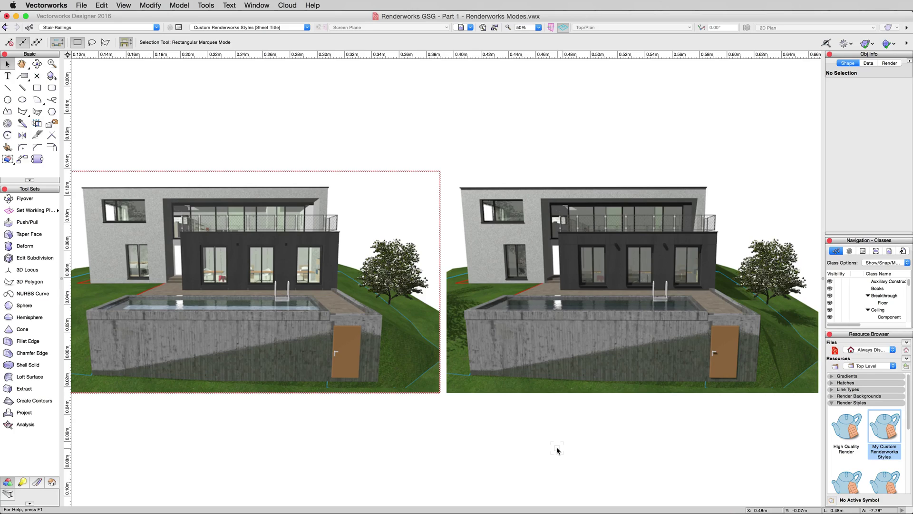
Uncheck Colors in the My Custom Renderworks Styles options
right_click(879, 419)
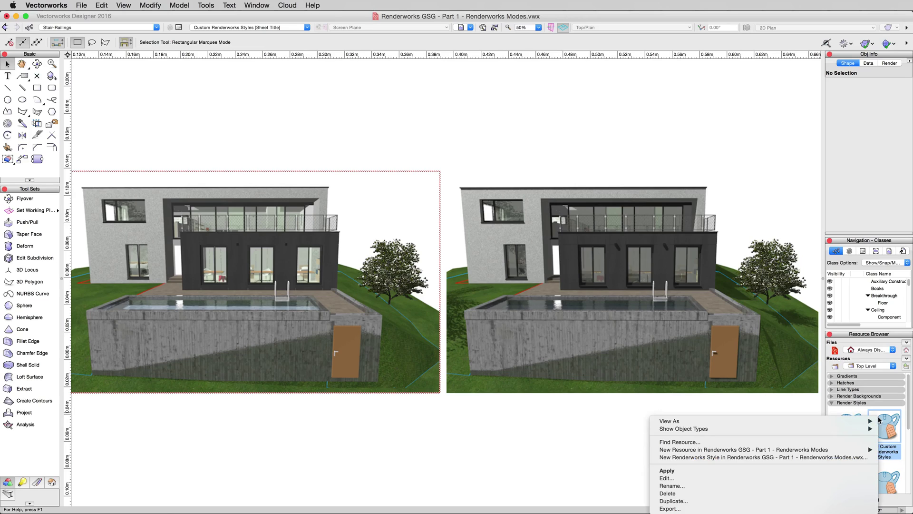
left_click(711, 478)
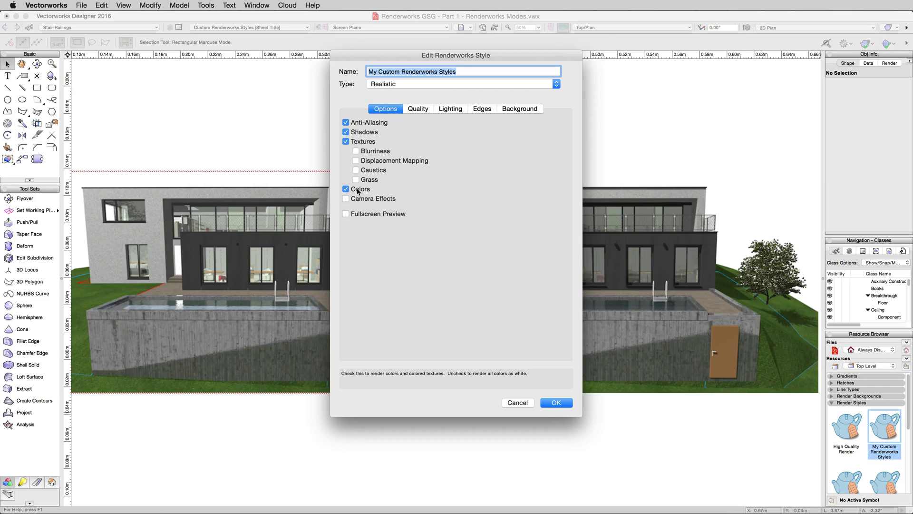
left_click(357, 190)
Confirm the colour-free style and update the left viewport, Viewport-7
left_click(556, 403)
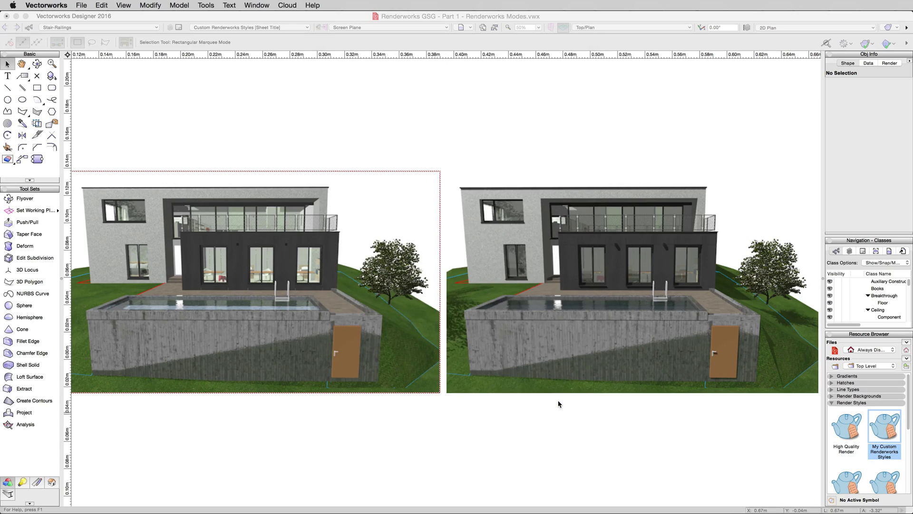
left_click(402, 260)
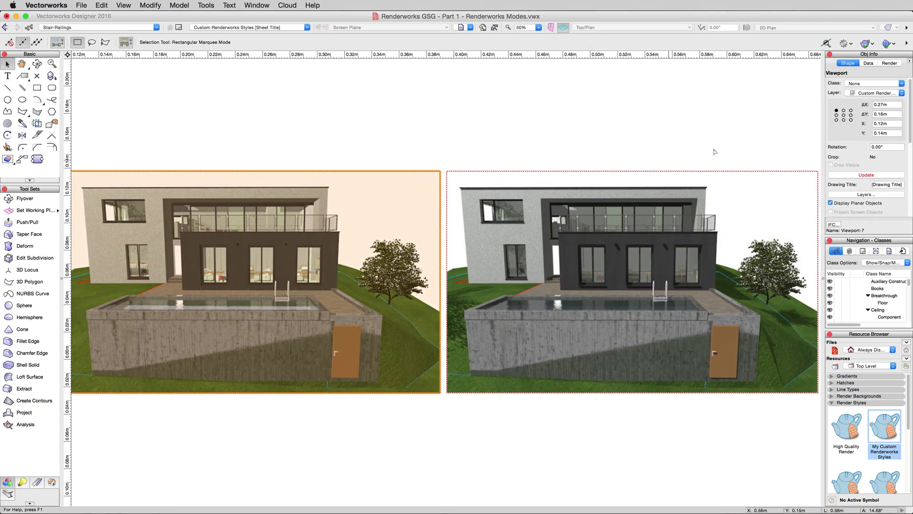
left_click(839, 175)
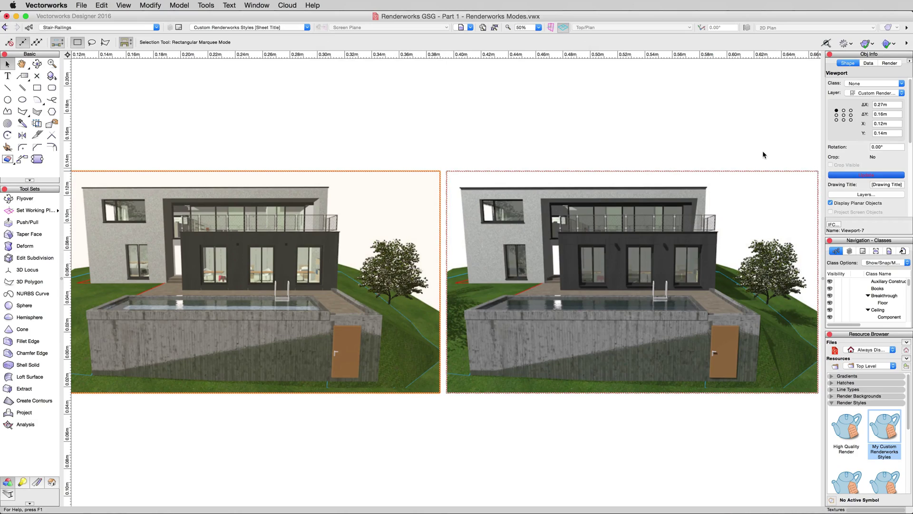